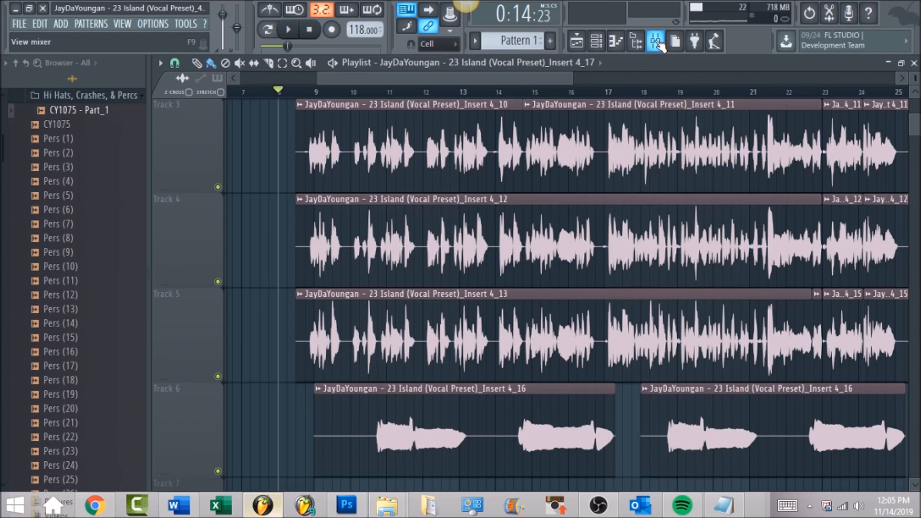
# Open the mixer, check the Master effects, and solo the Lead vox track.
pyautogui.click(657, 43)
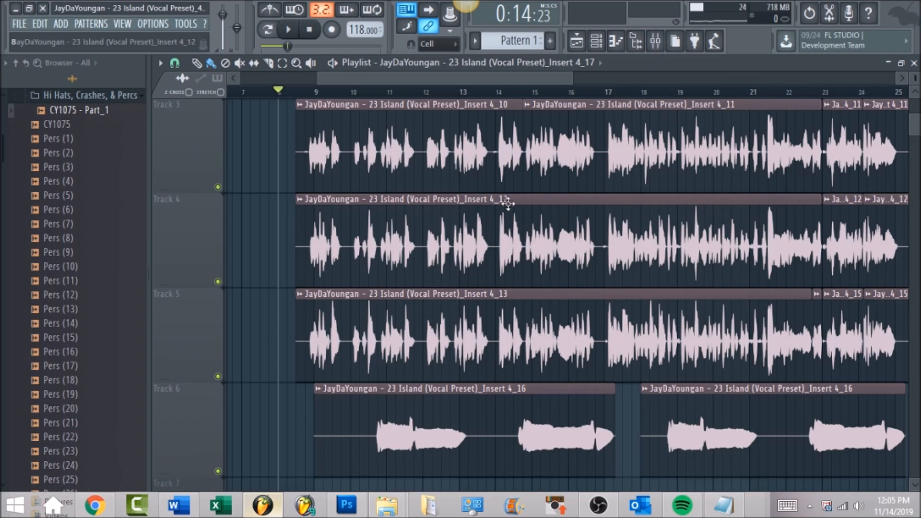
pyautogui.click(655, 42)
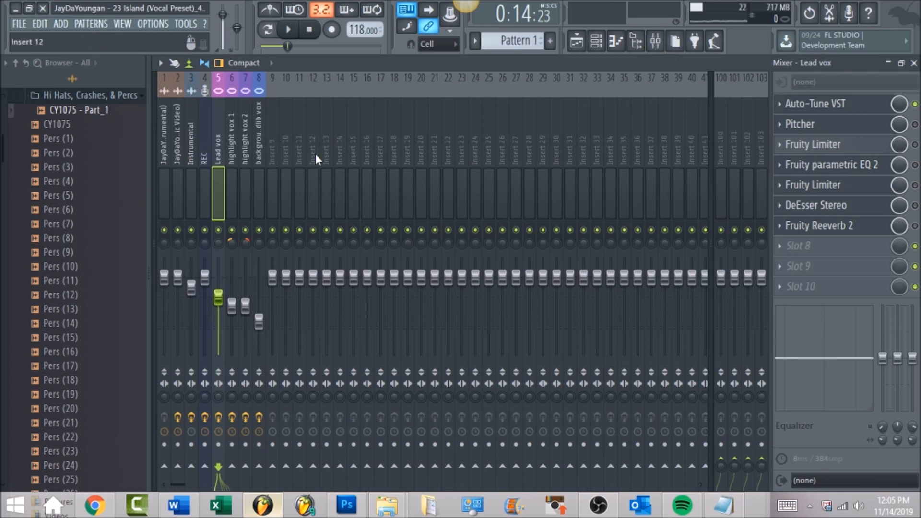
pyautogui.moveTo(153, 183); pyautogui.dragTo(179, 177)
pyautogui.click(171, 139)
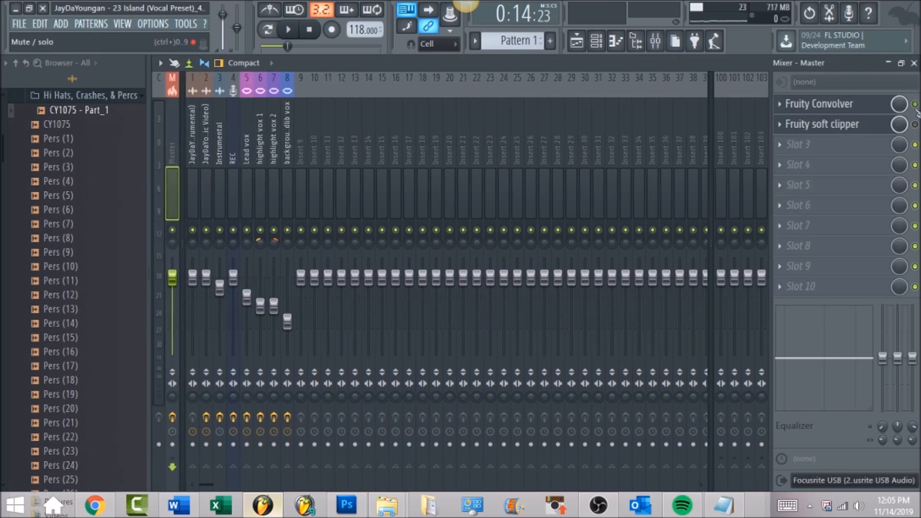
pyautogui.click(248, 146)
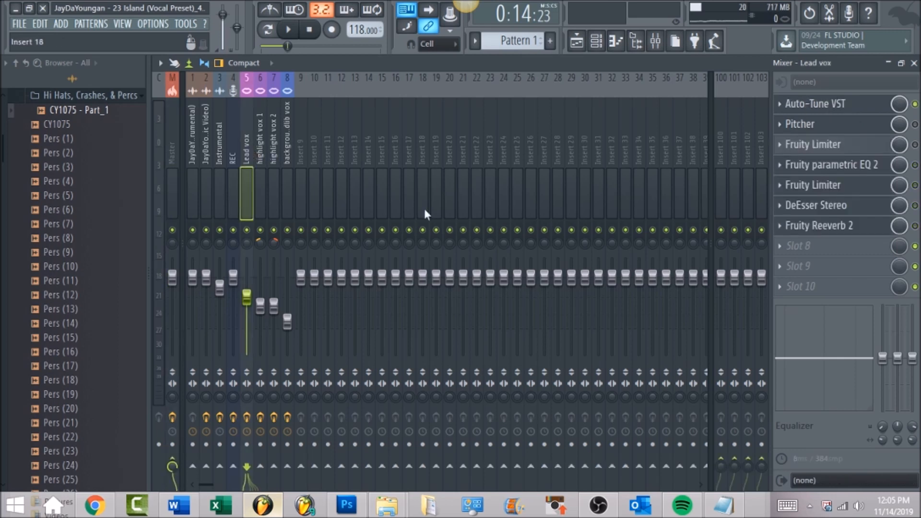
pyautogui.rightClick(246, 230)
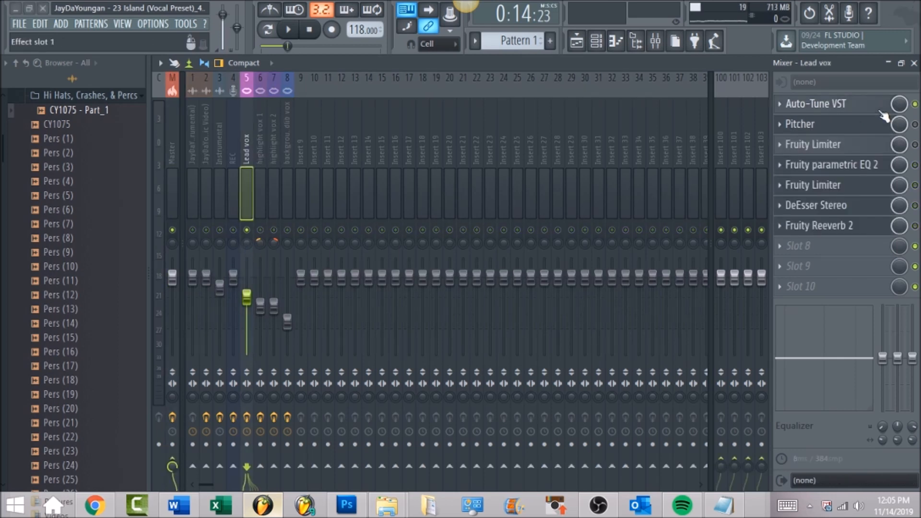
# Examine the Auto-Tune VST and Pitcher settings on Lead vox, leaving Pitcher switched off.
pyautogui.click(881, 114)
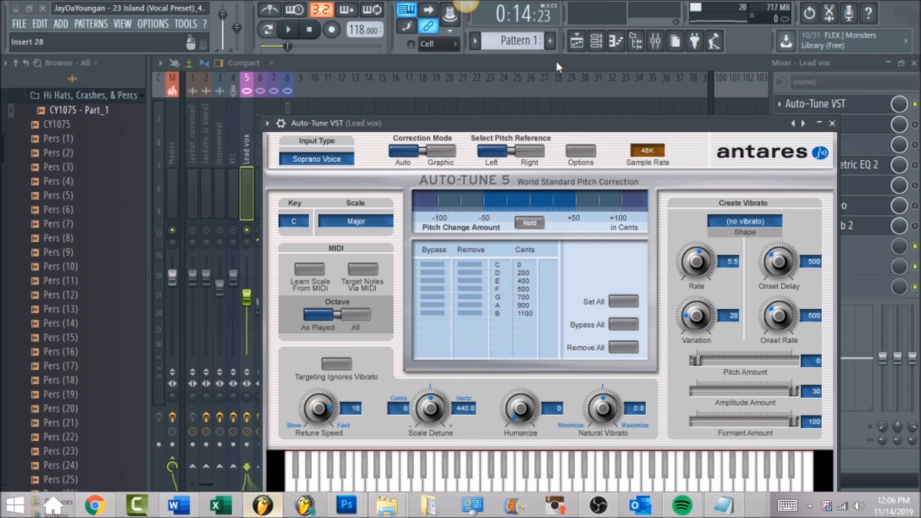
pyautogui.press('Escape')
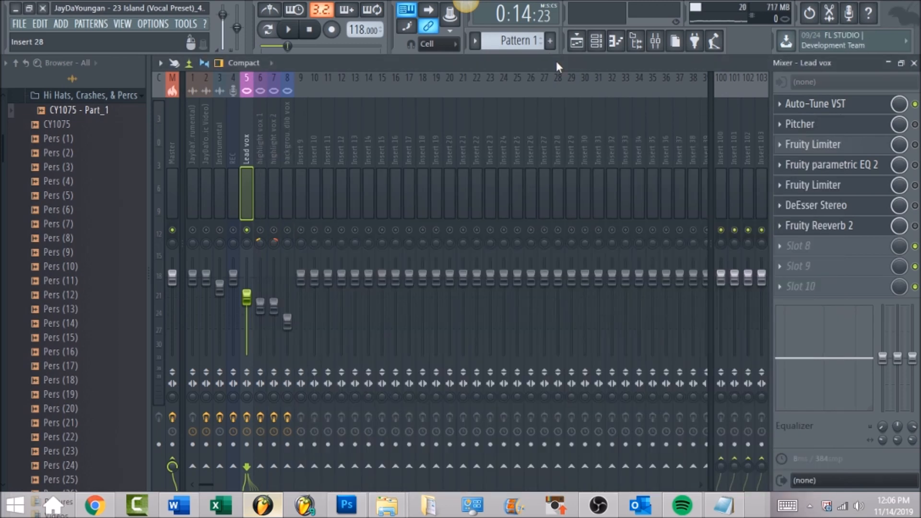
pyautogui.click(871, 124)
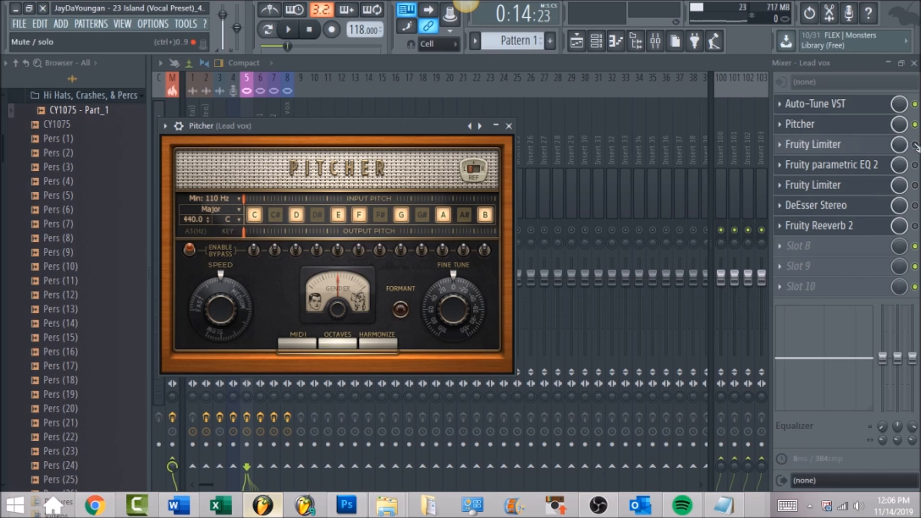
pyautogui.click(915, 126)
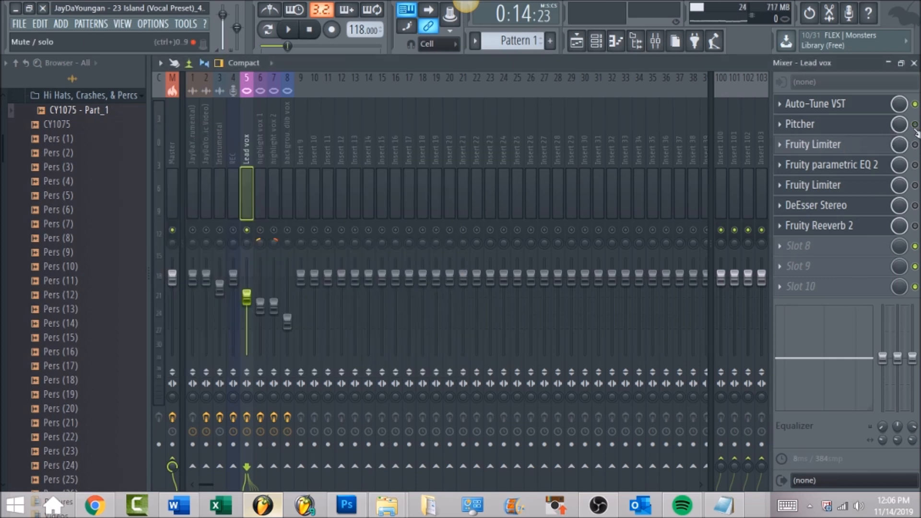
# Select the playlist range 8:13:00 to 24:13:00 and audition the soloed lead vocal while viewing the mixer.
pyautogui.click(576, 45)
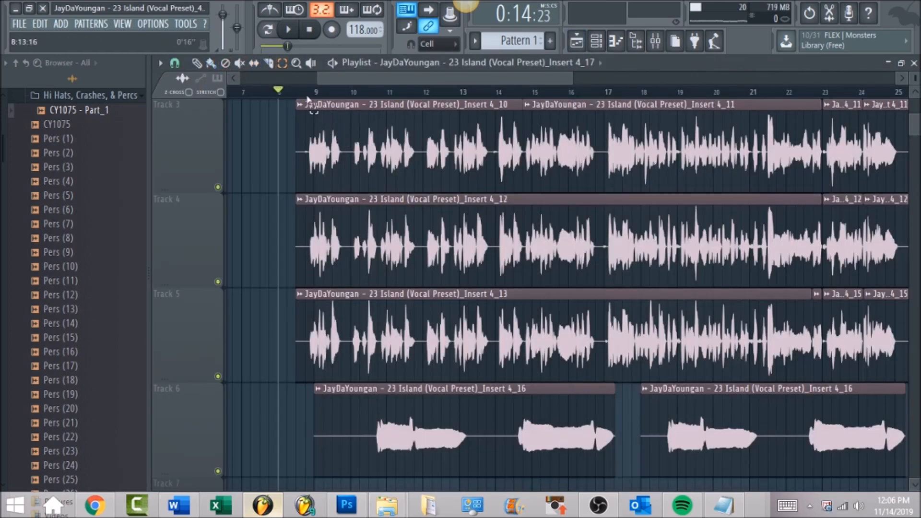
pyautogui.moveTo(304, 97); pyautogui.dragTo(816, 139)
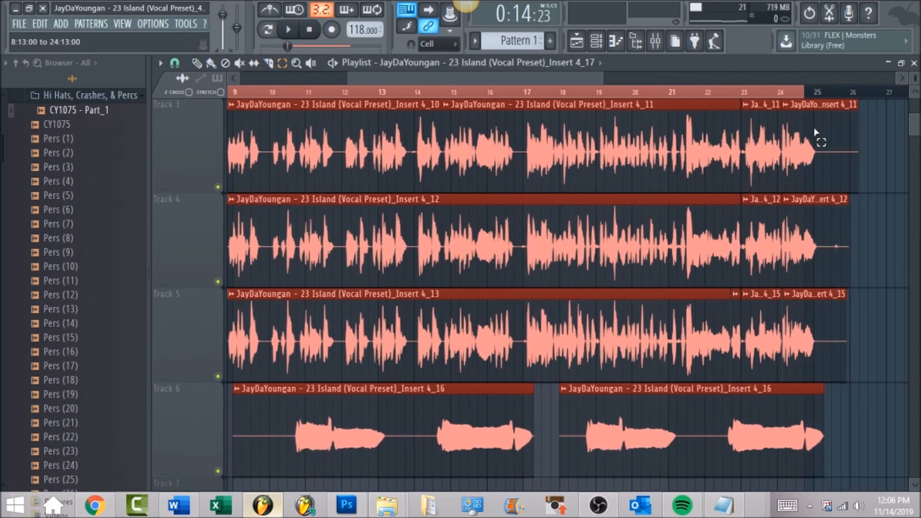
pyautogui.click(655, 43)
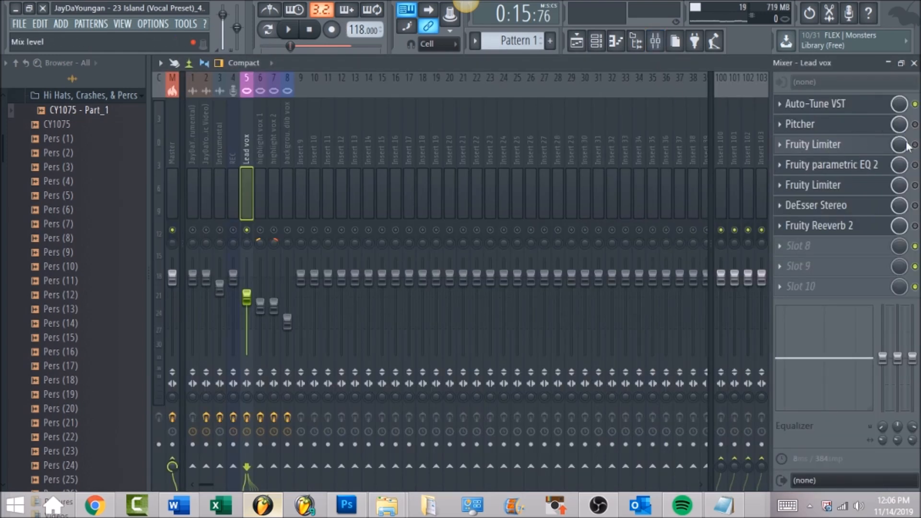
pyautogui.click(290, 31)
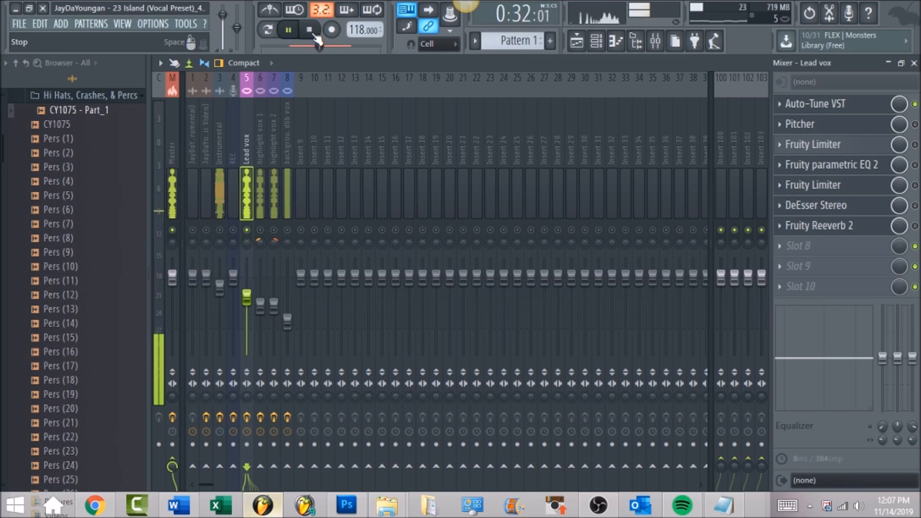
pyautogui.click(312, 33)
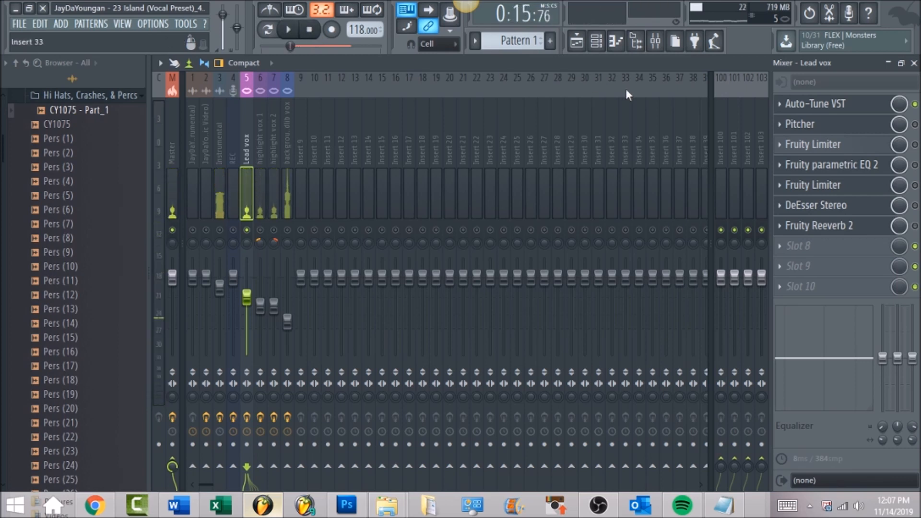
# Enable the Fruity Limiter in slot 3 of Lead vox and audition the vocal through its compressor settings.
pyautogui.click(915, 145)
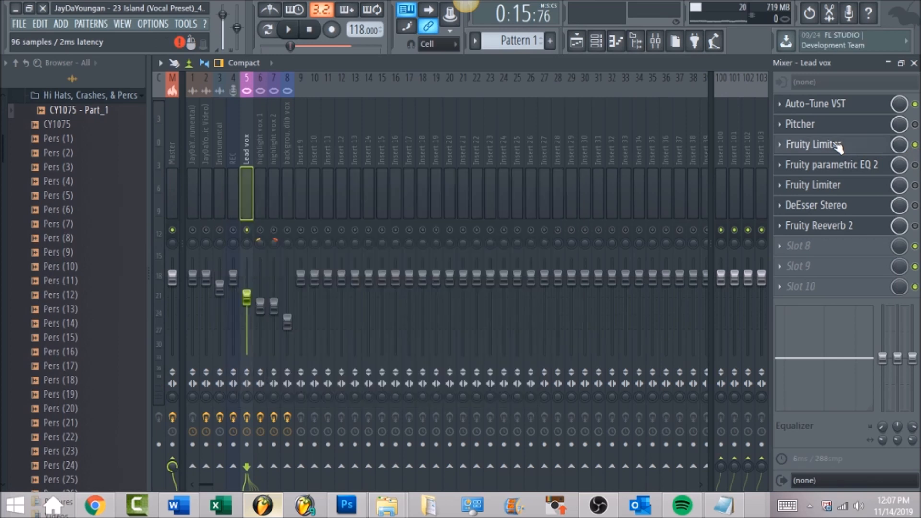
pyautogui.click(835, 144)
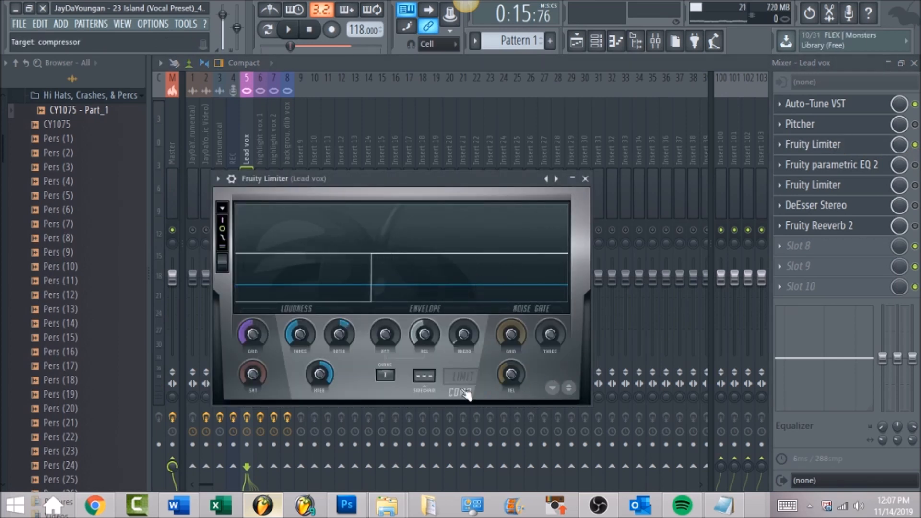
pyautogui.moveTo(420, 330); pyautogui.dragTo(459, 339)
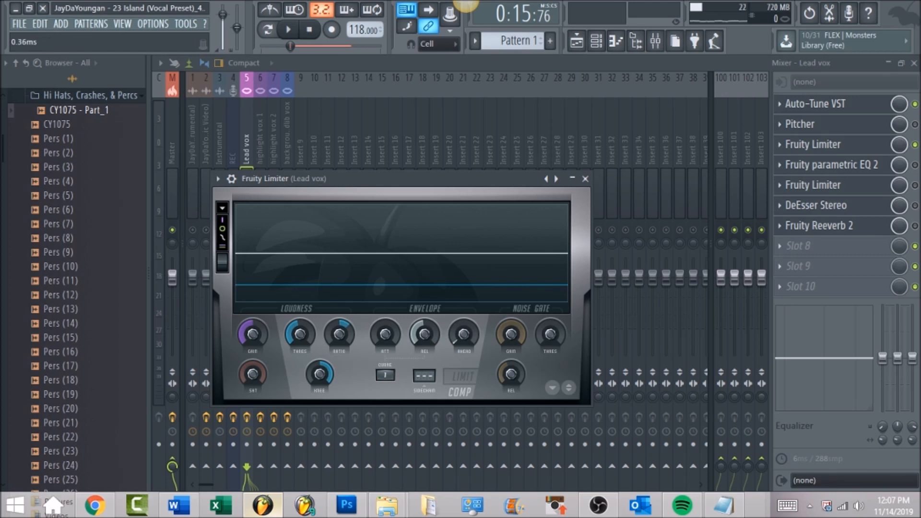
pyautogui.moveTo(341, 336); pyautogui.dragTo(341, 335)
pyautogui.click(300, 332)
pyautogui.click(289, 30)
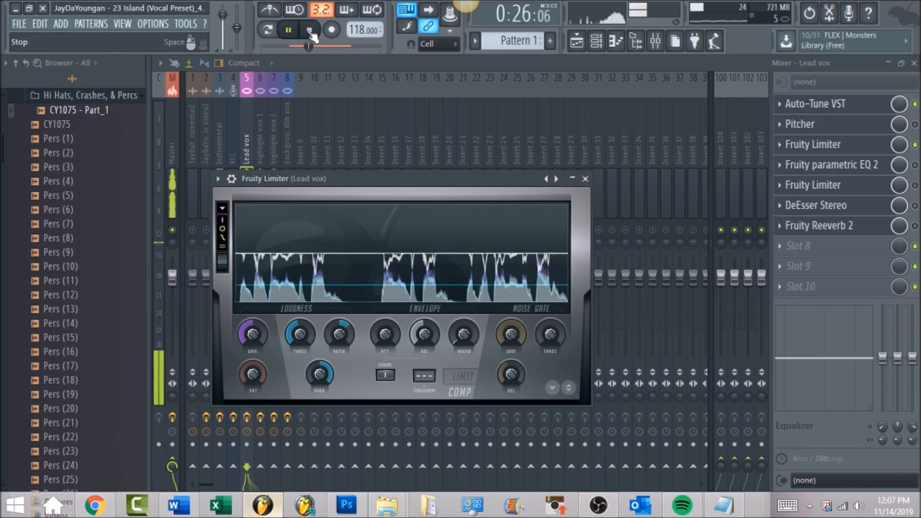
pyautogui.click(310, 31)
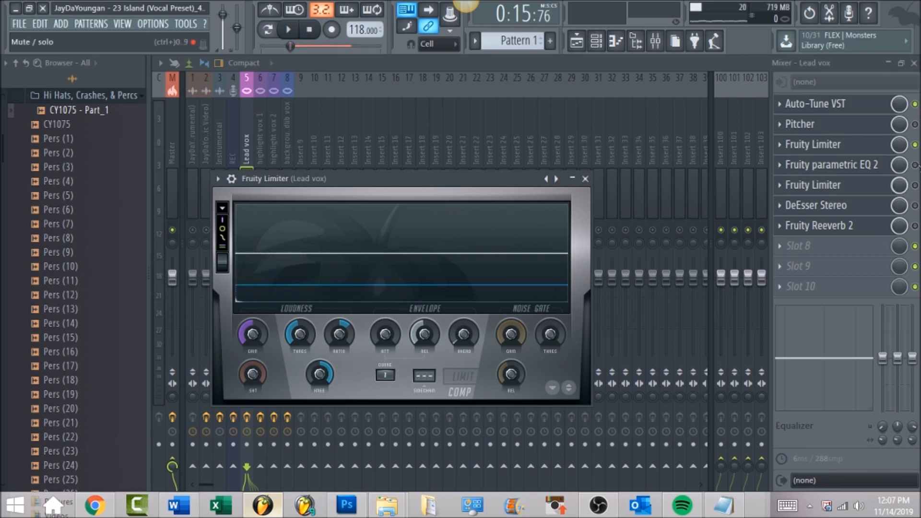
# Enable Fruity parametric EQ 2 on Lead vox and audition the vocal with its low cut and band 7 high-shelf boost.
pyautogui.click(915, 165)
pyautogui.click(876, 166)
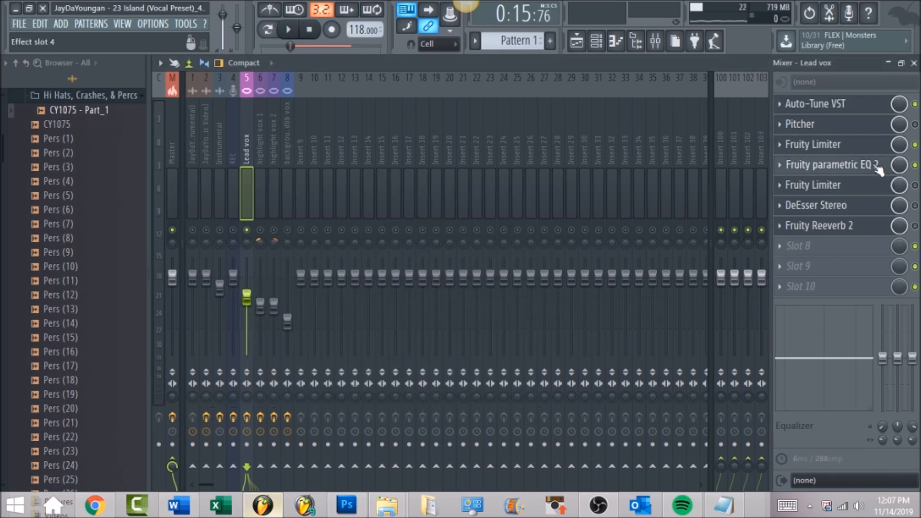
pyautogui.click(877, 166)
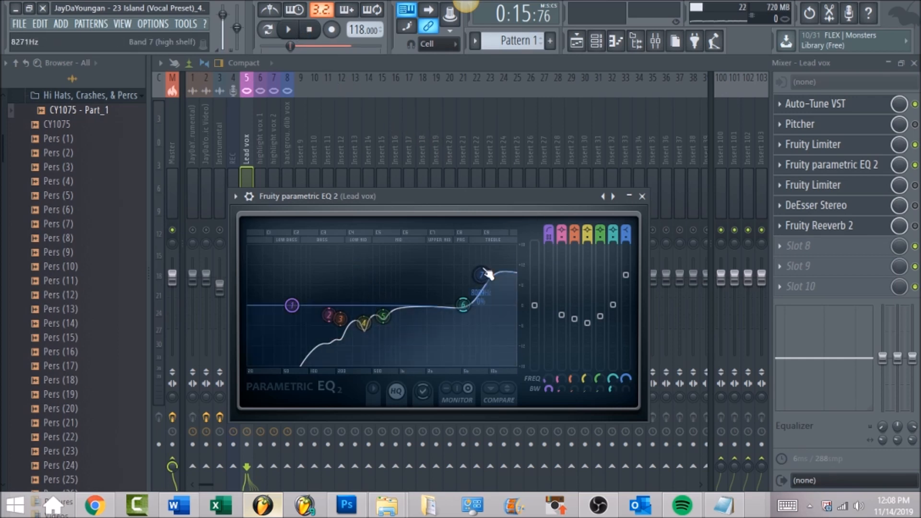
pyautogui.moveTo(488, 273)
pyautogui.mouseDown()
pyautogui.moveTo(472, 297)
pyautogui.moveTo(488, 275)
pyautogui.mouseUp()
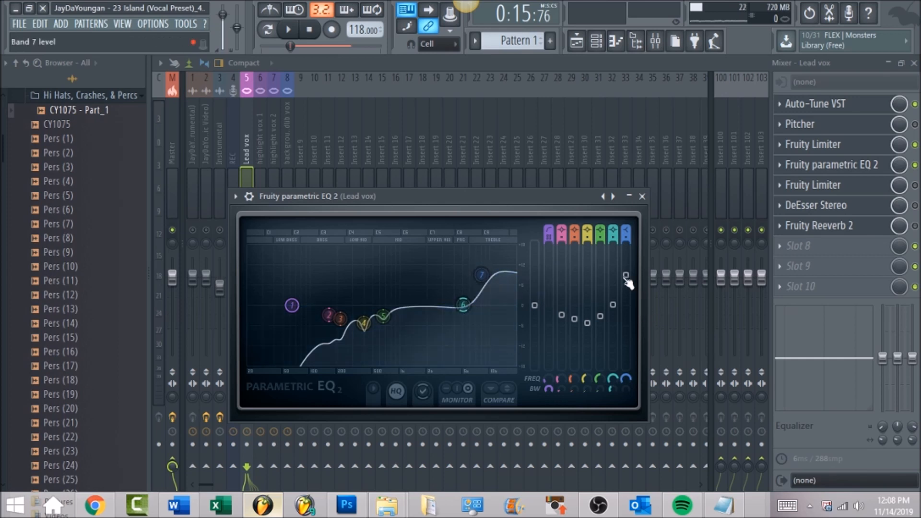
pyautogui.click(288, 30)
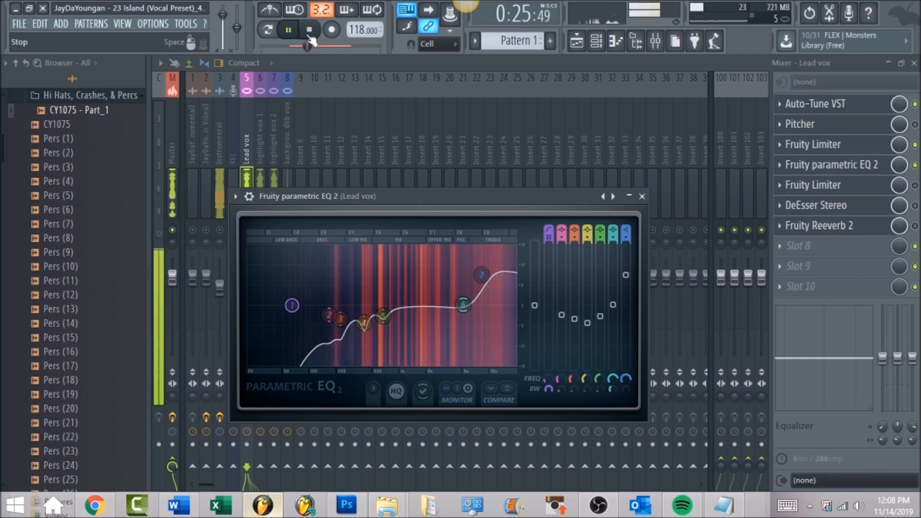
pyautogui.click(311, 35)
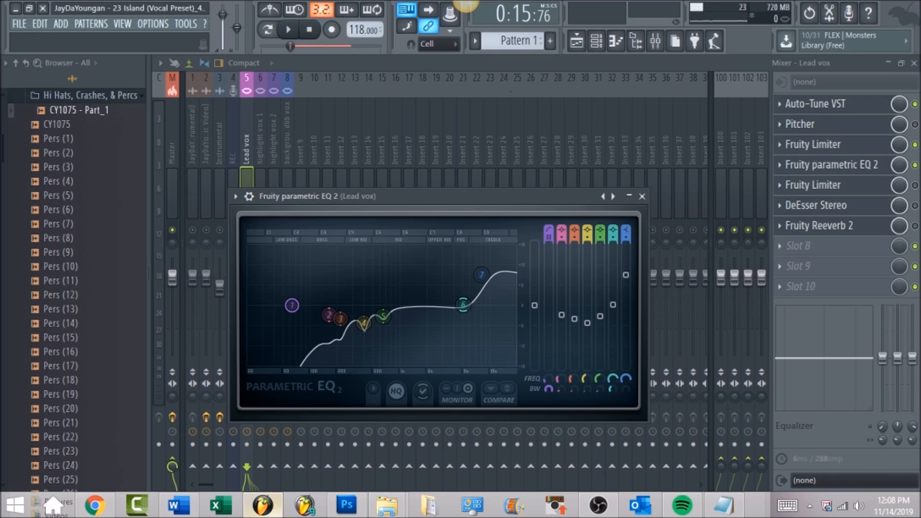
# Enable the Fruity Limiter in slot 5 of Lead vox and audition the vocal through its gain and ceiling settings.
pyautogui.click(796, 185)
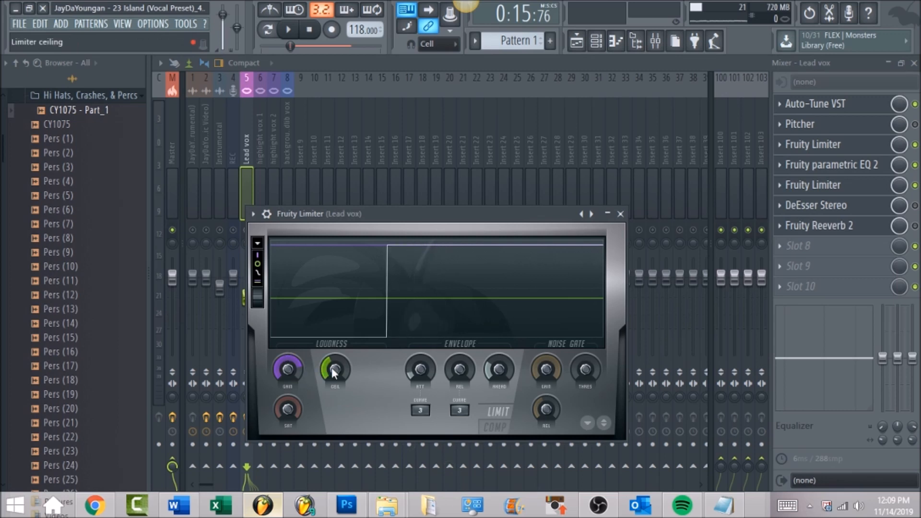
pyautogui.moveTo(337, 369); pyautogui.dragTo(337, 372)
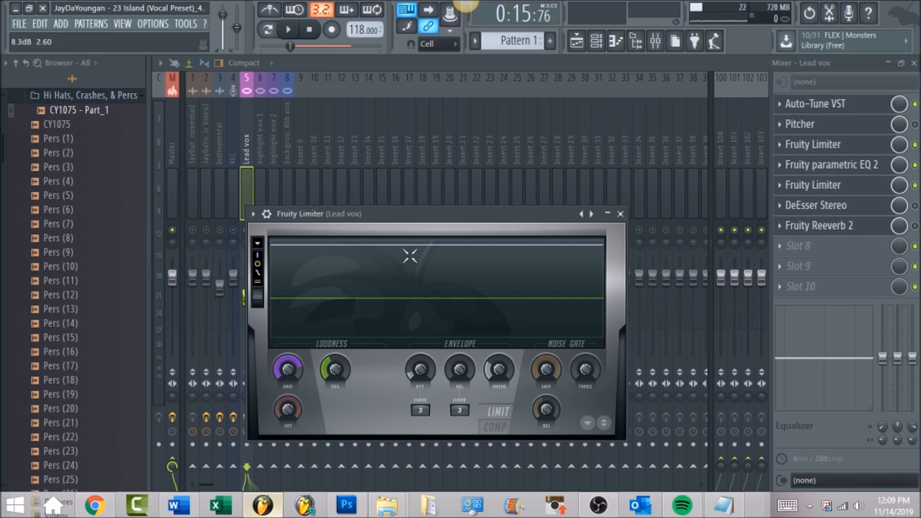
pyautogui.press('space')
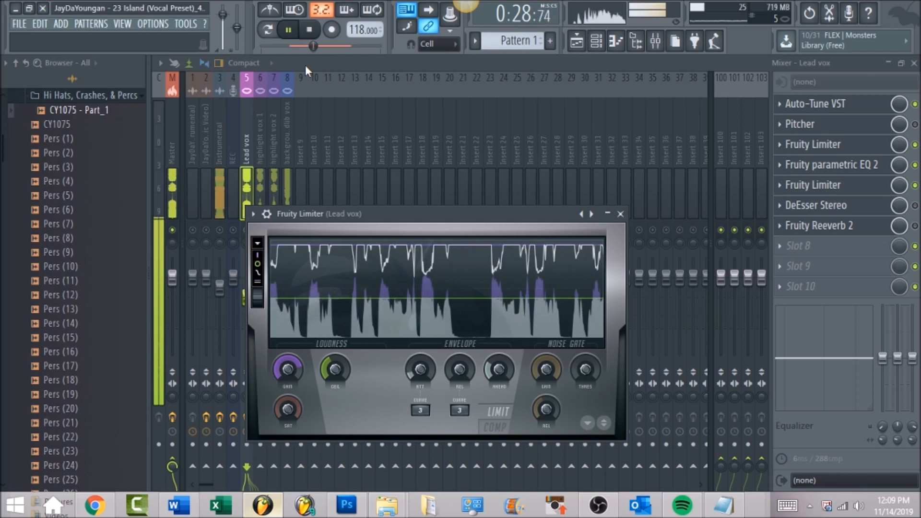
pyautogui.click(310, 30)
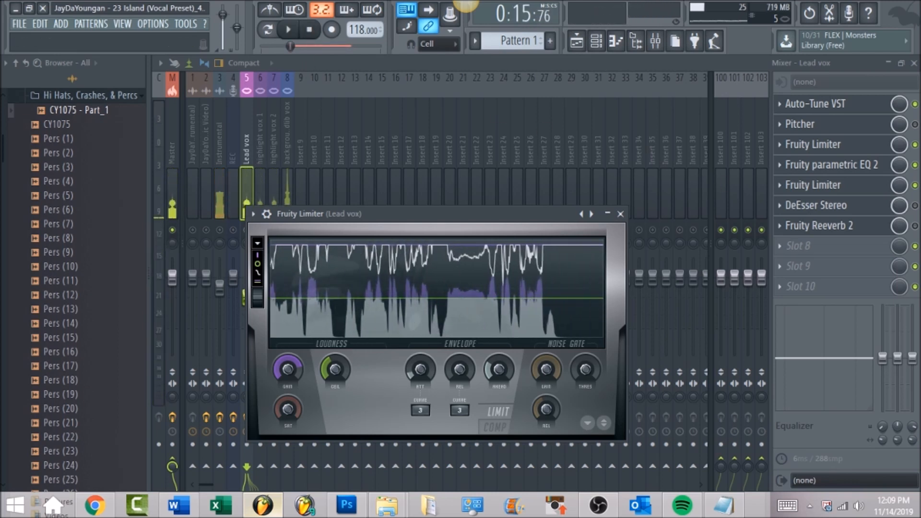
# Enable DeEsser Stereo on Lead vox with the SideChain filter set to HighPass, and audition the vocal.
pyautogui.click(915, 205)
pyautogui.click(871, 209)
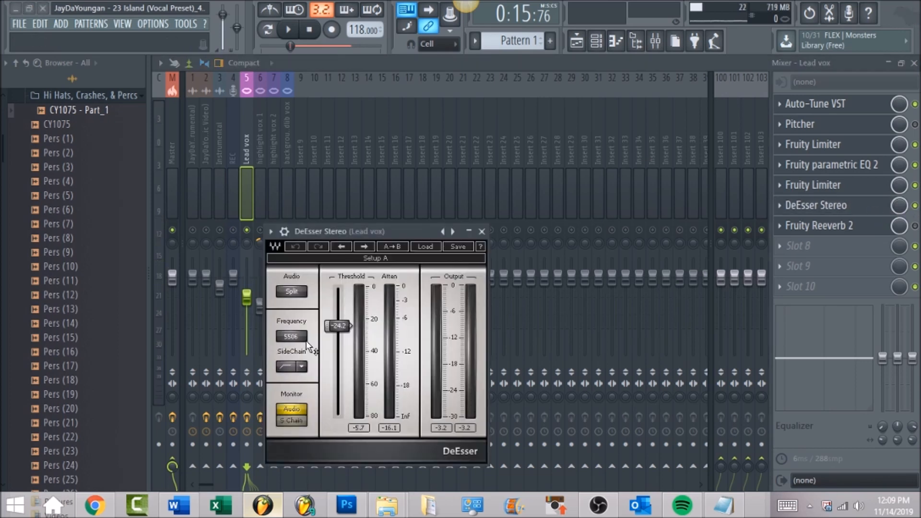
pyautogui.click(302, 366)
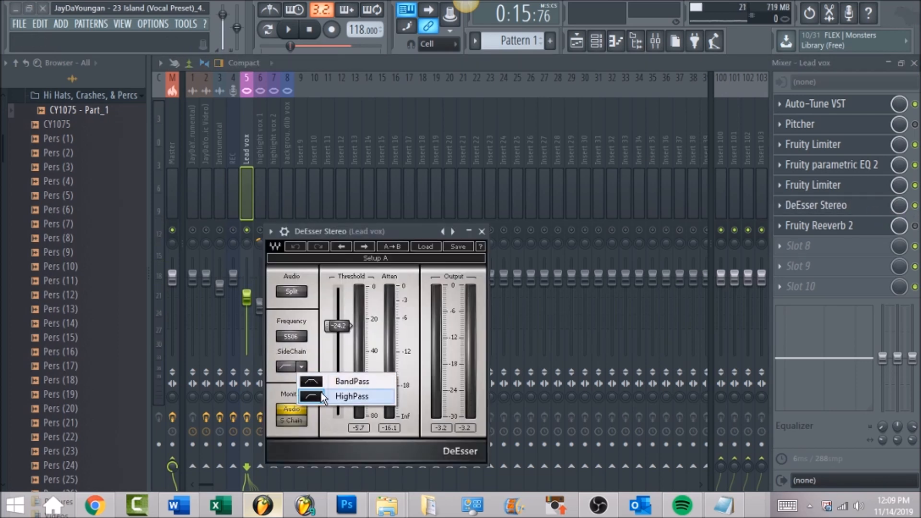
pyautogui.click(346, 395)
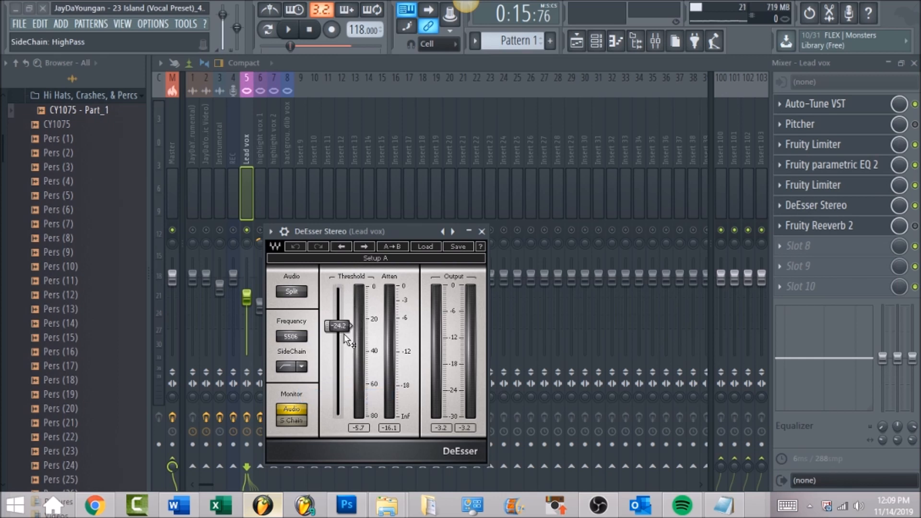
pyautogui.click(290, 31)
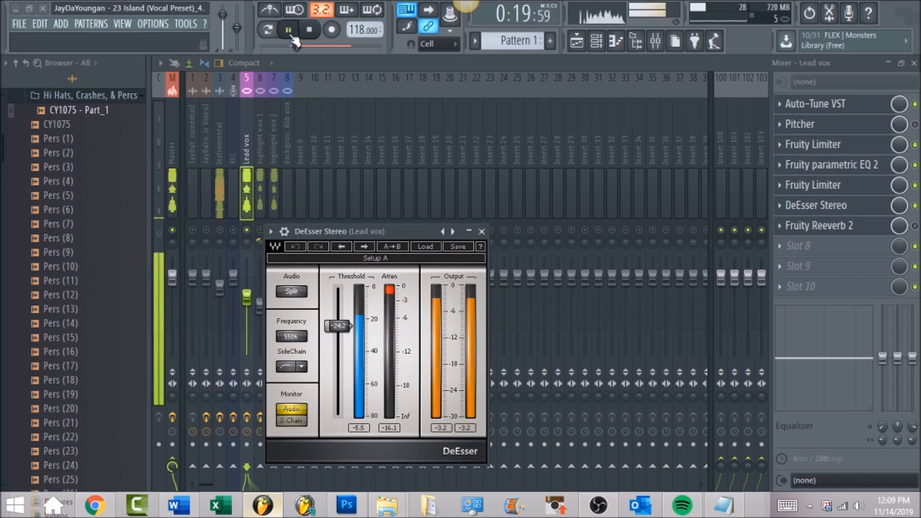
pyautogui.click(315, 32)
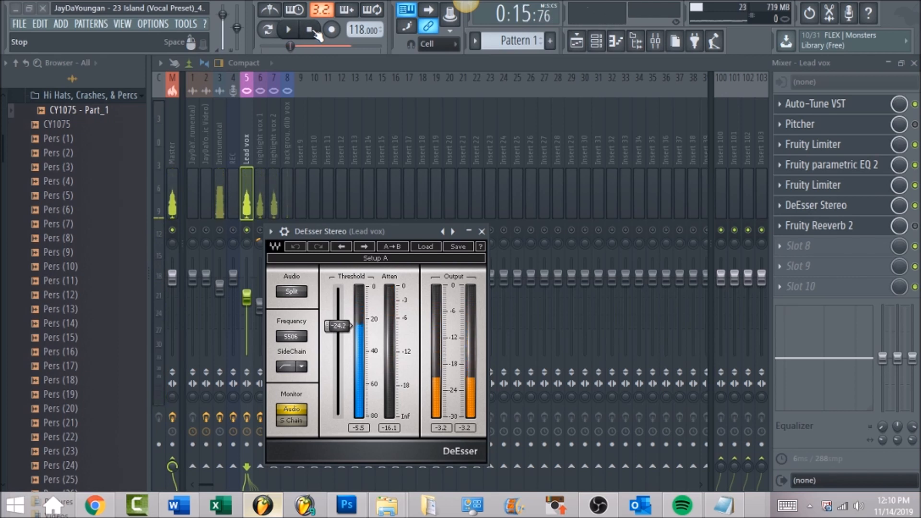
# Enable Fruity Reeverb 2 on Lead vox, check its decay, bass and cut settings, and audition the vocal.
pyautogui.click(916, 225)
pyautogui.click(865, 226)
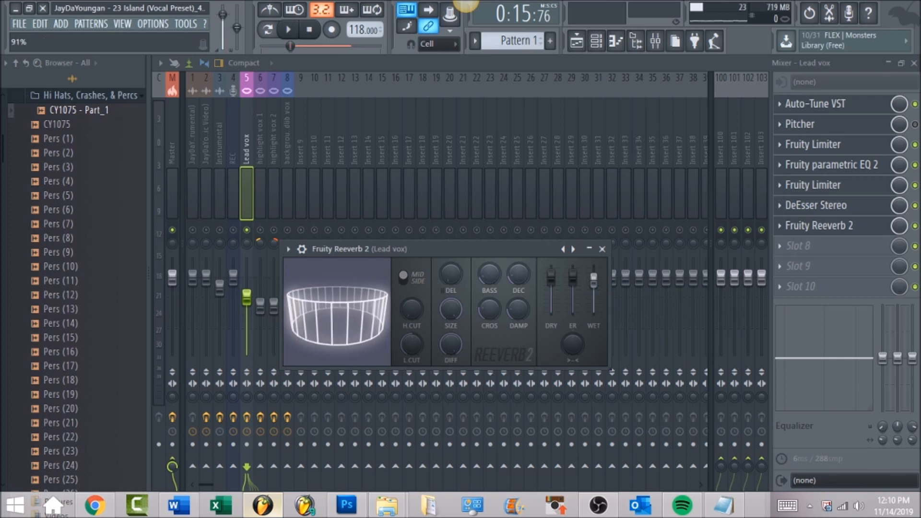
pyautogui.moveTo(531, 281); pyautogui.dragTo(532, 307)
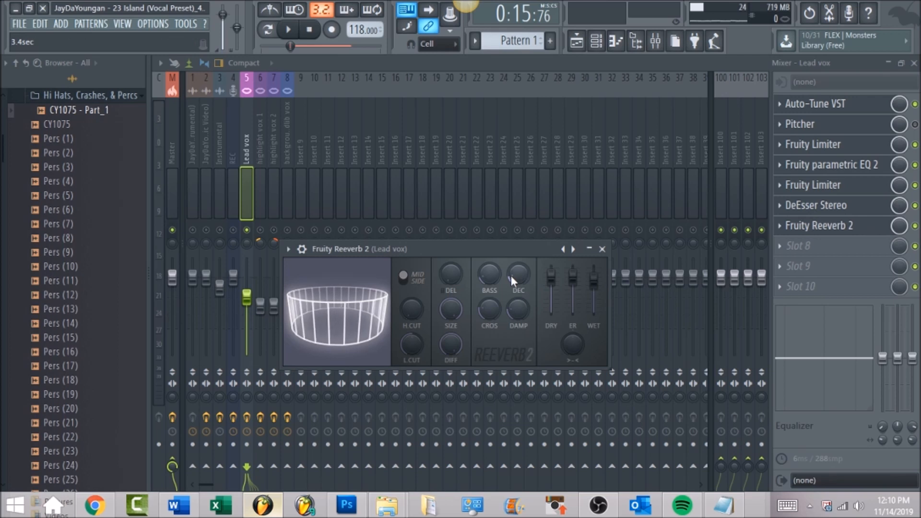
pyautogui.click(489, 274)
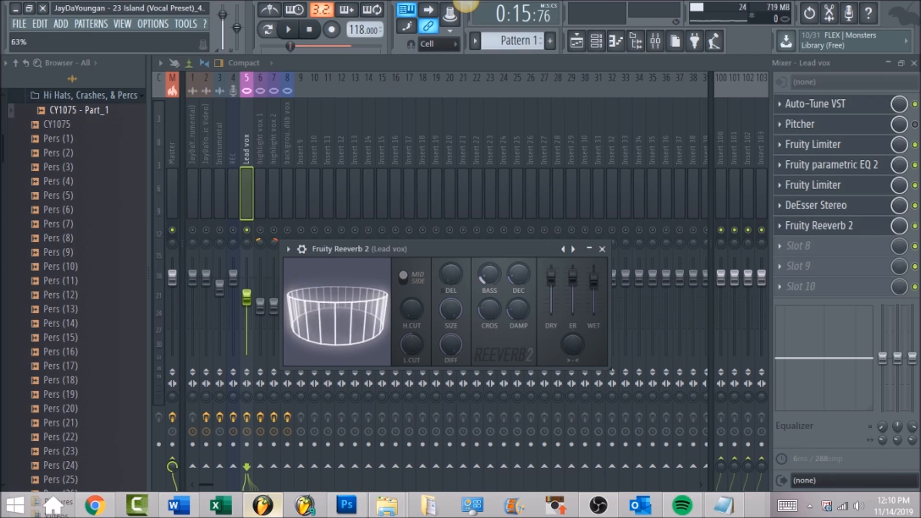
pyautogui.moveTo(409, 347); pyautogui.dragTo(408, 330)
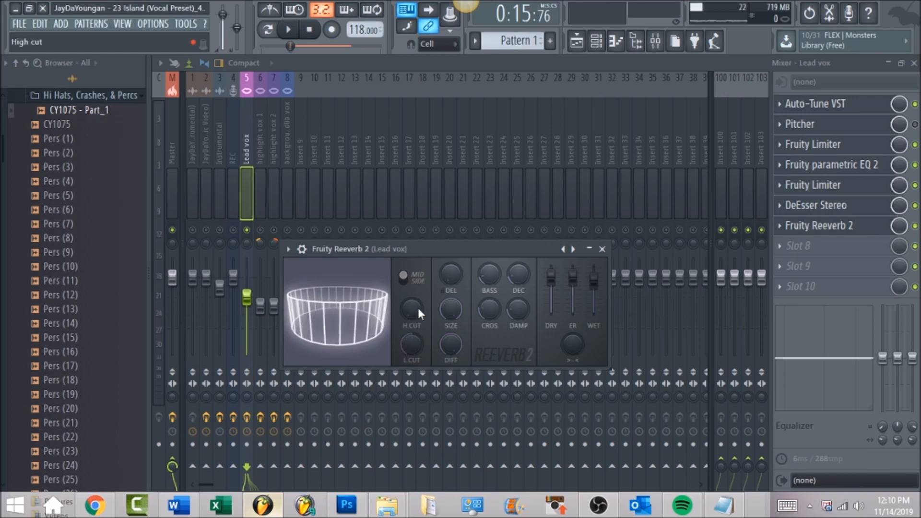
pyautogui.moveTo(411, 309); pyautogui.dragTo(411, 307)
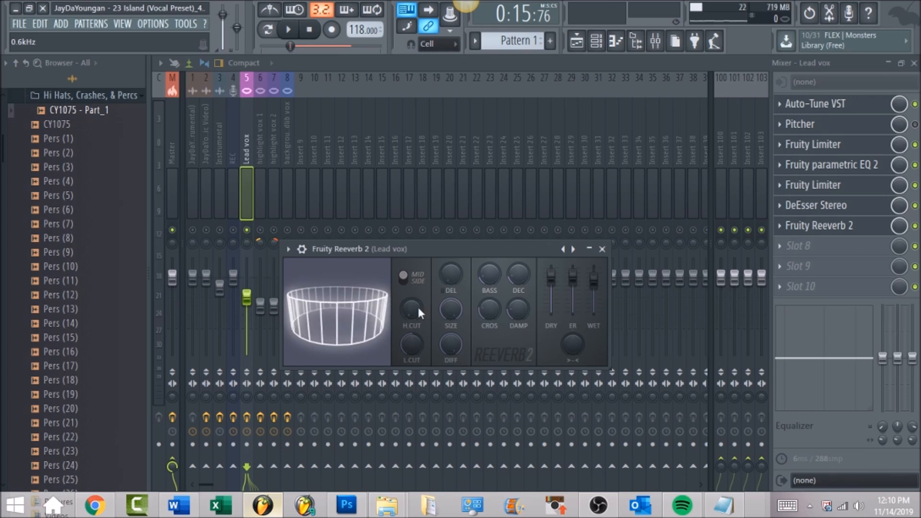
pyautogui.click(289, 31)
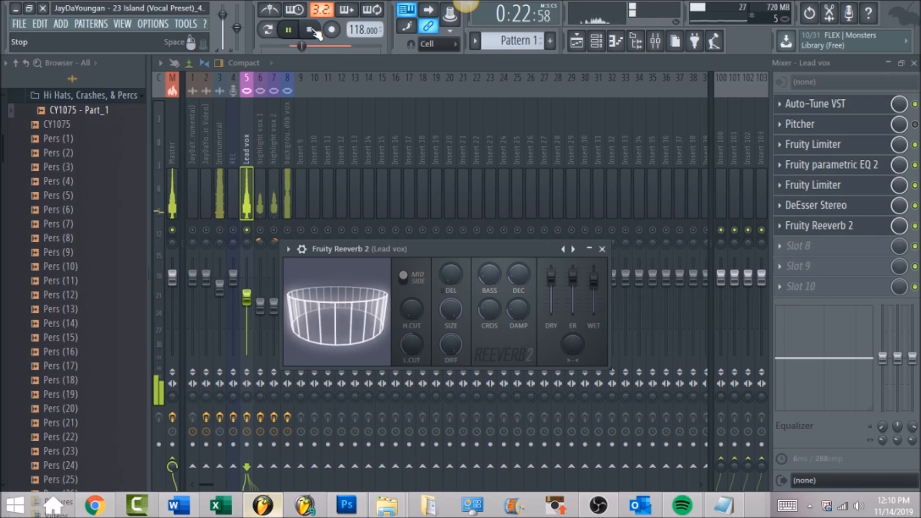
pyautogui.click(313, 31)
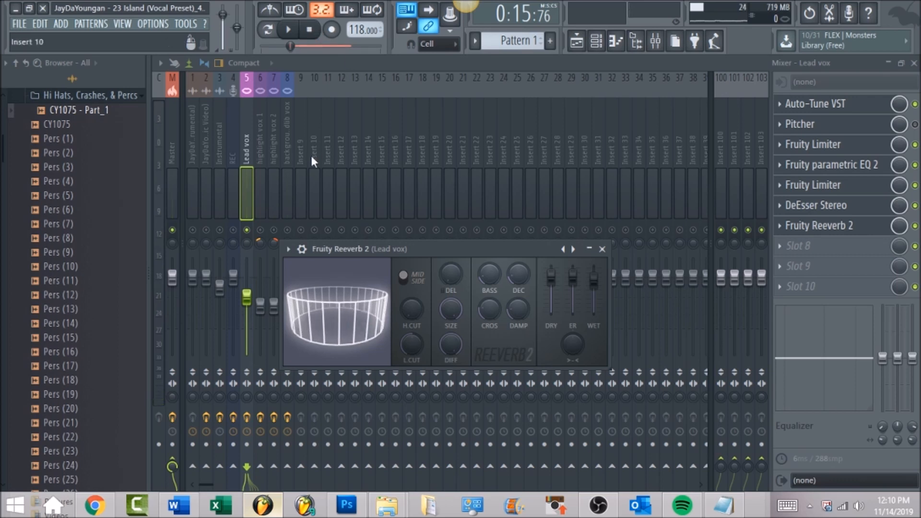
# Unmute the highlight vox 1 channel and compare its panning with that of highlight vox 2.
pyautogui.click(258, 134)
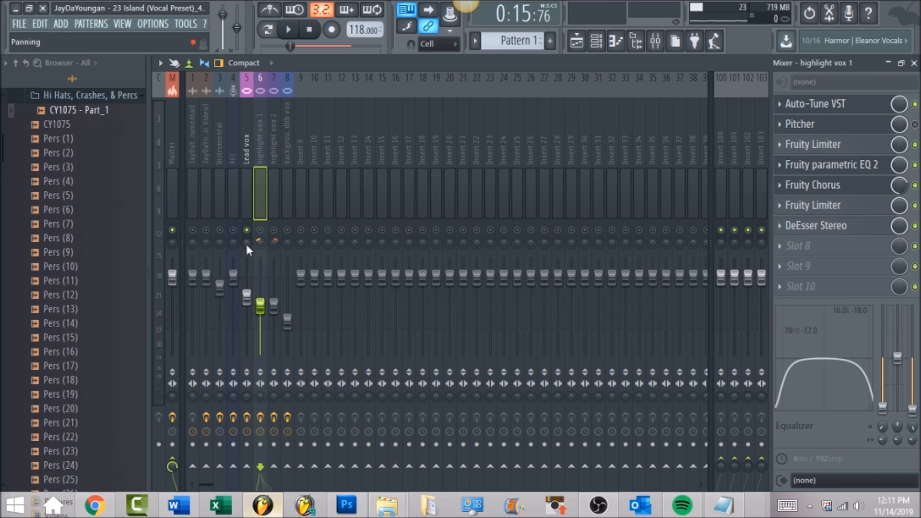
pyautogui.click(259, 230)
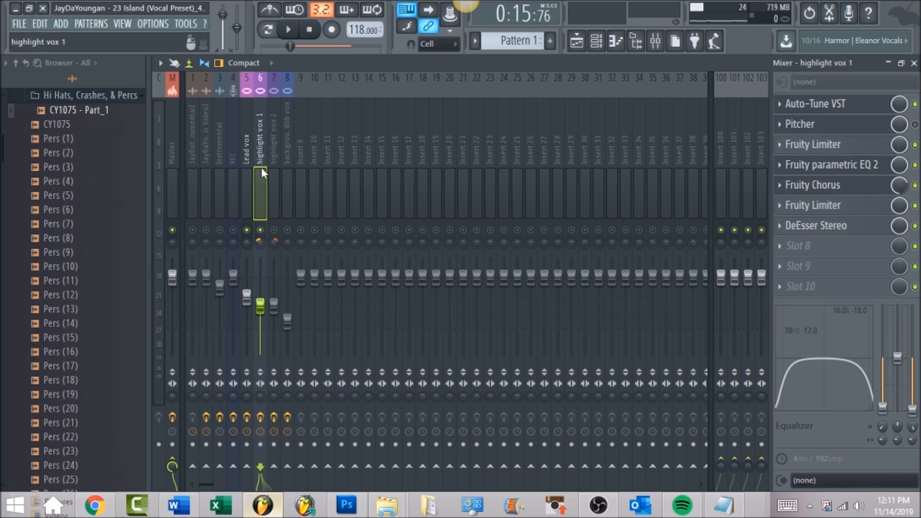
pyautogui.click(271, 144)
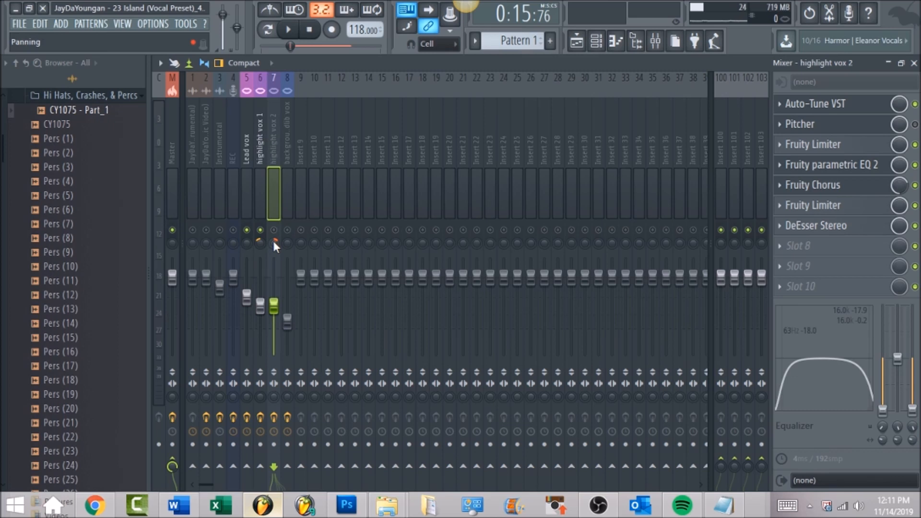
pyautogui.click(262, 133)
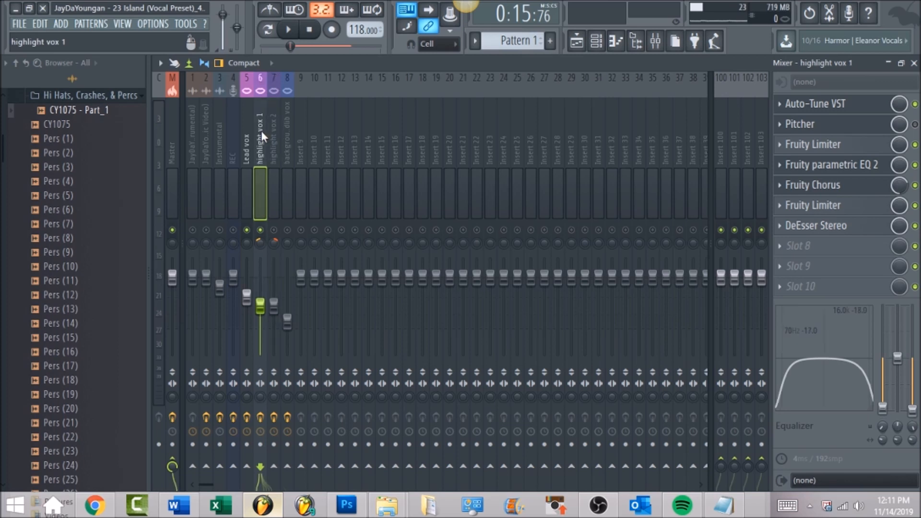
# Examine the Fruity Chorus settings and mix level on highlight vox 1, and the Fruity Chorus settings on highlight vox 2.
pyautogui.click(862, 194)
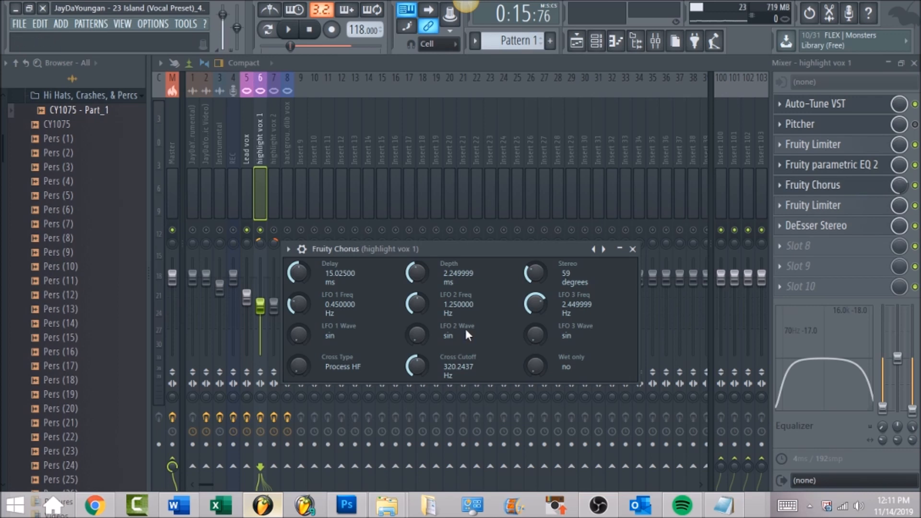
pyautogui.click(899, 186)
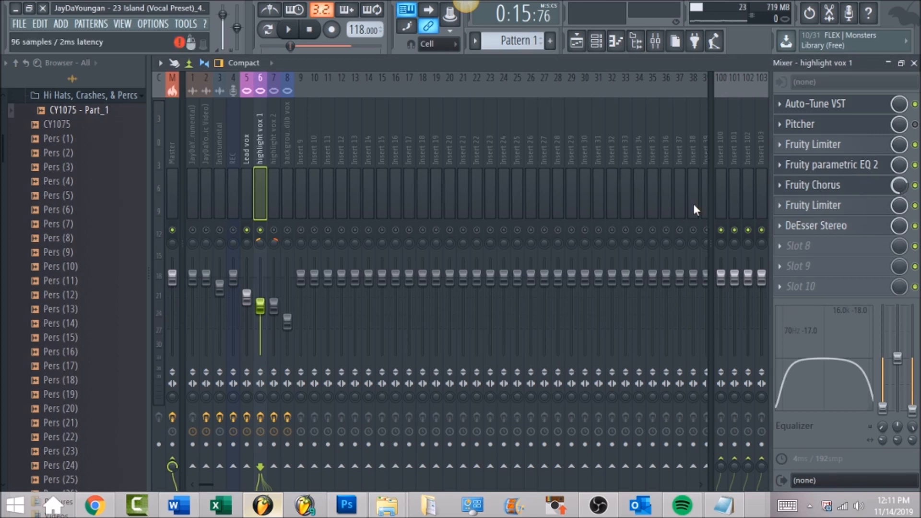
pyautogui.click(275, 144)
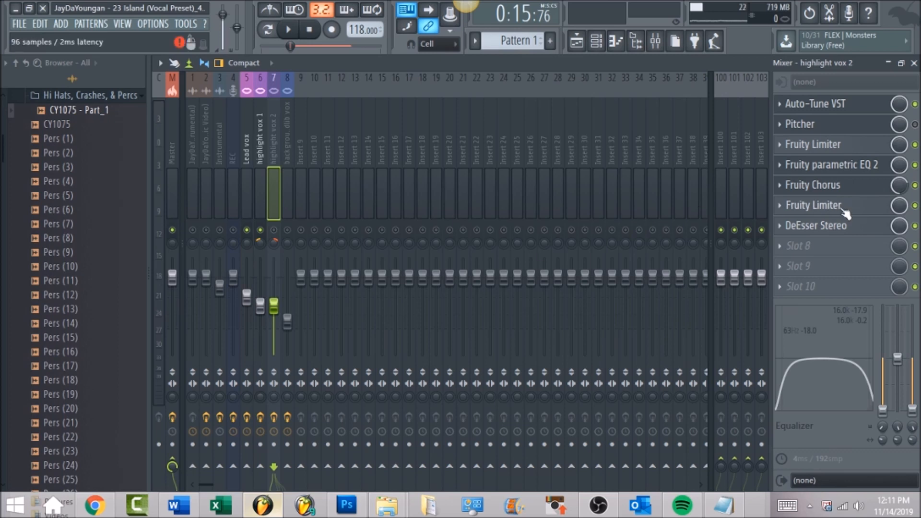
pyautogui.click(871, 191)
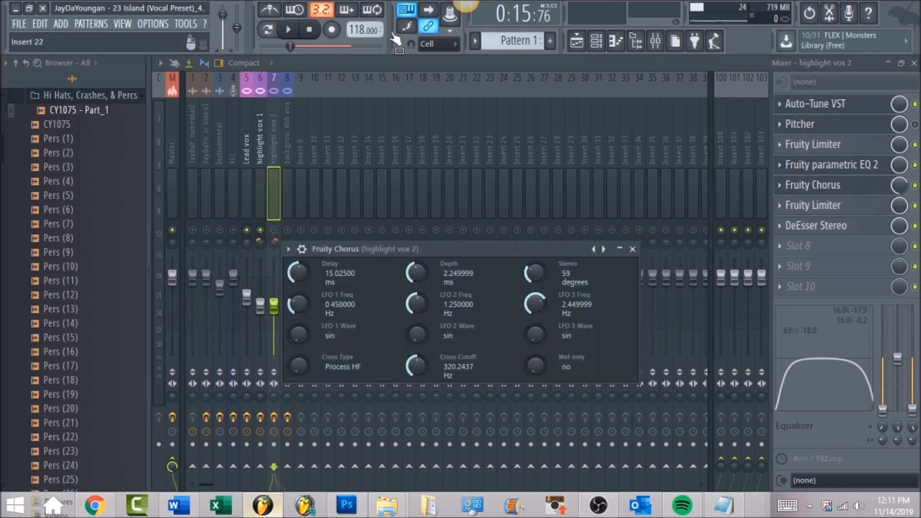
pyautogui.click(410, 64)
# Compare the mixer equalizer curves of highlight vox 1, highlight vox 2 and Lead vox.
pyautogui.click(264, 143)
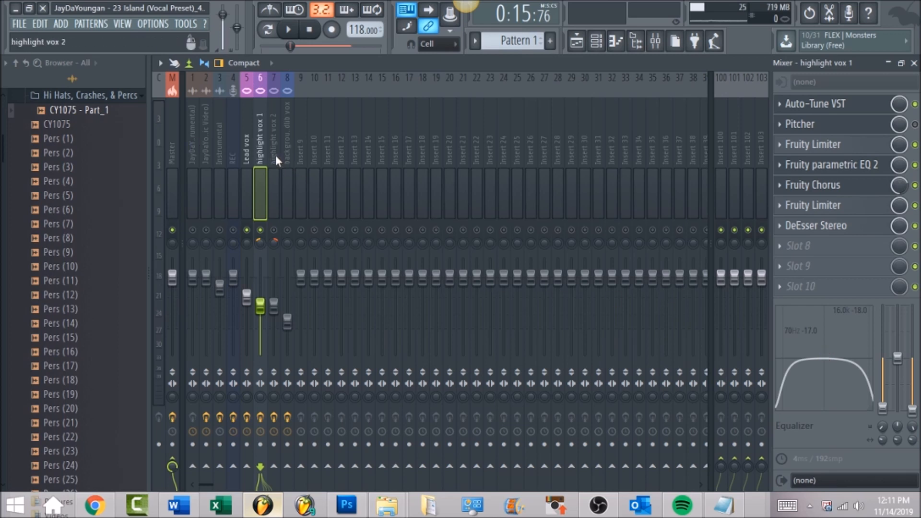
pyautogui.click(278, 138)
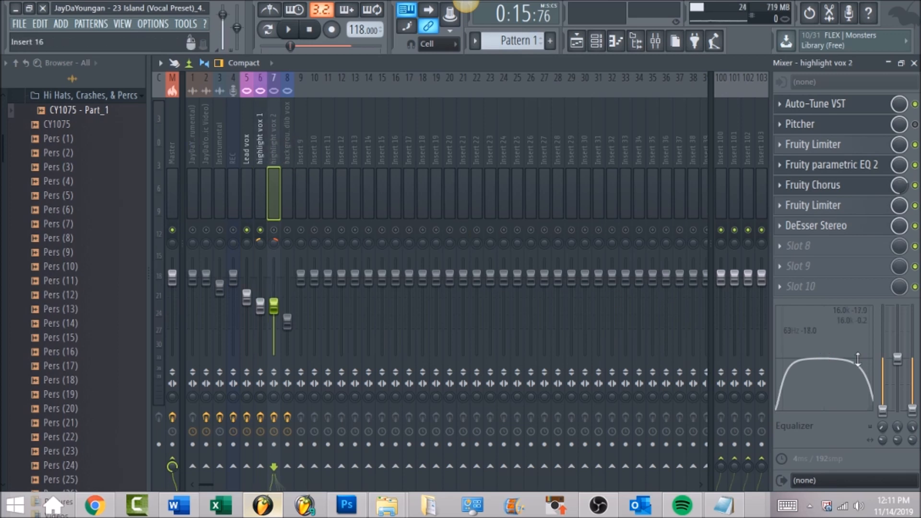
pyautogui.click(248, 156)
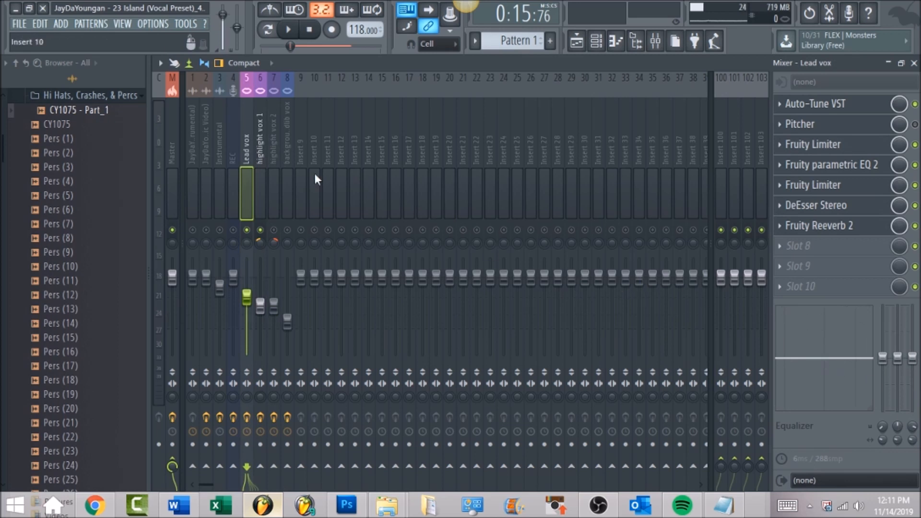
# Unmute highlight vox 2 and audition it together with Lead vox and highlight vox 1.
pyautogui.click(274, 230)
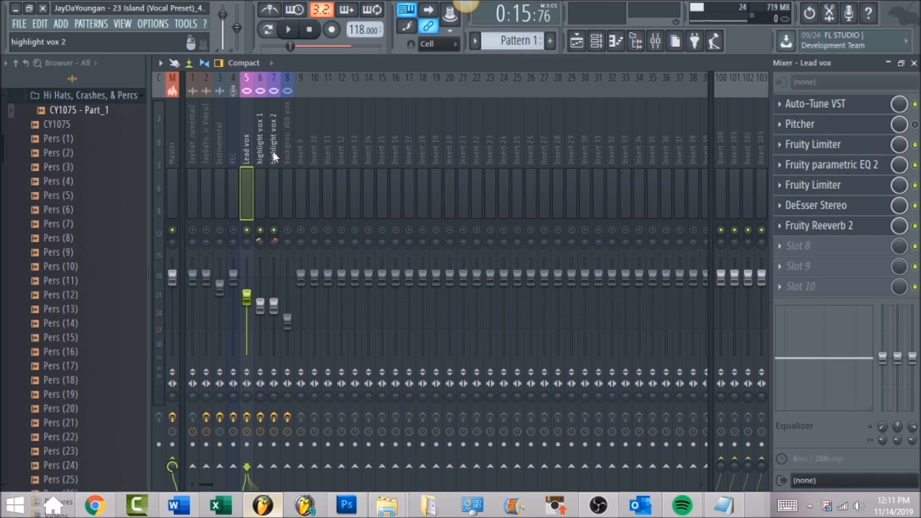
pyautogui.click(288, 29)
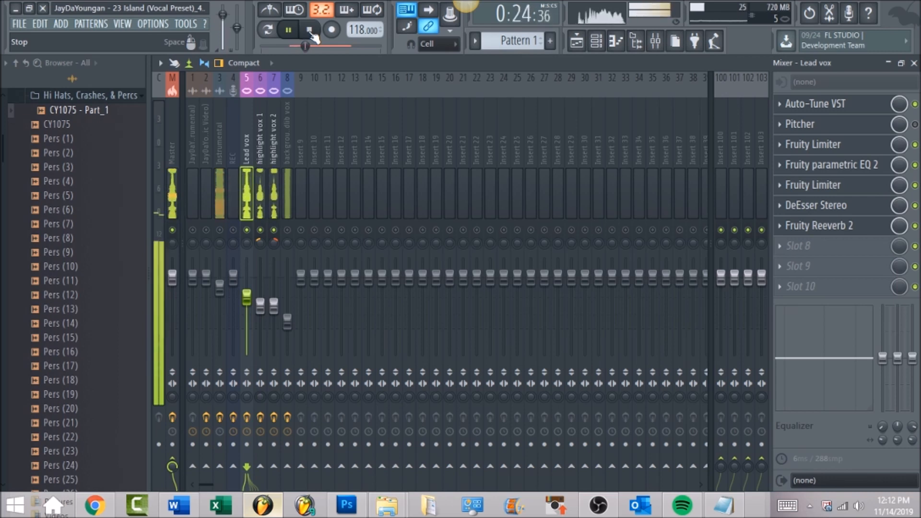
pyautogui.click(309, 29)
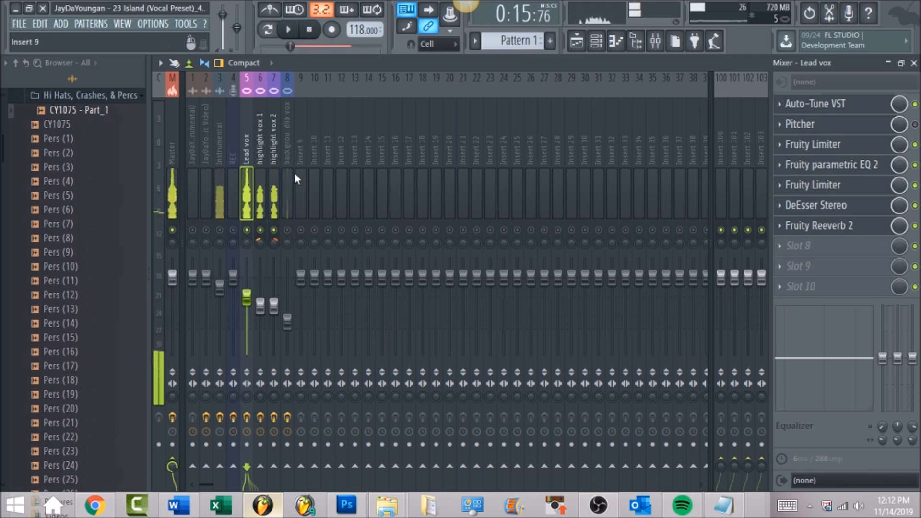
# Unmute background adlib vox and place the playlist position between bars 10 and 11, just before the first adlib on Track 6.
pyautogui.click(287, 155)
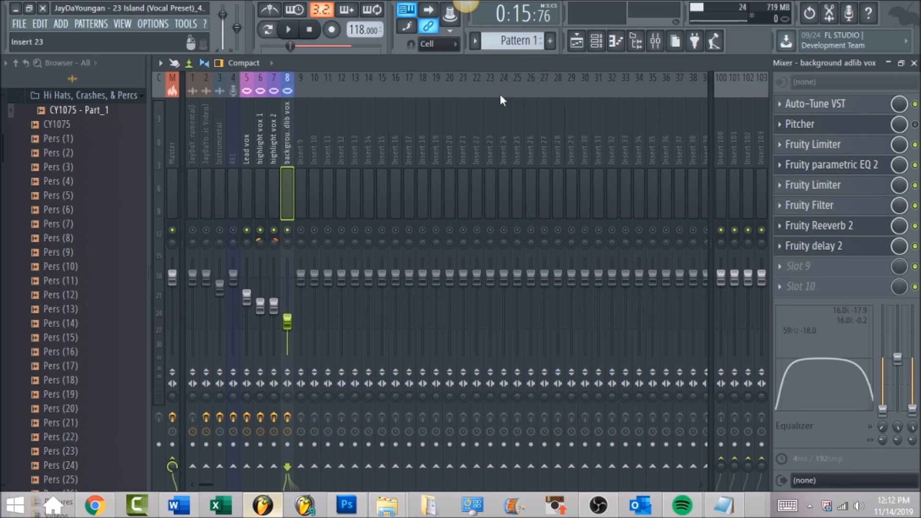
pyautogui.click(576, 41)
pyautogui.scroll(-1, 370, 266)
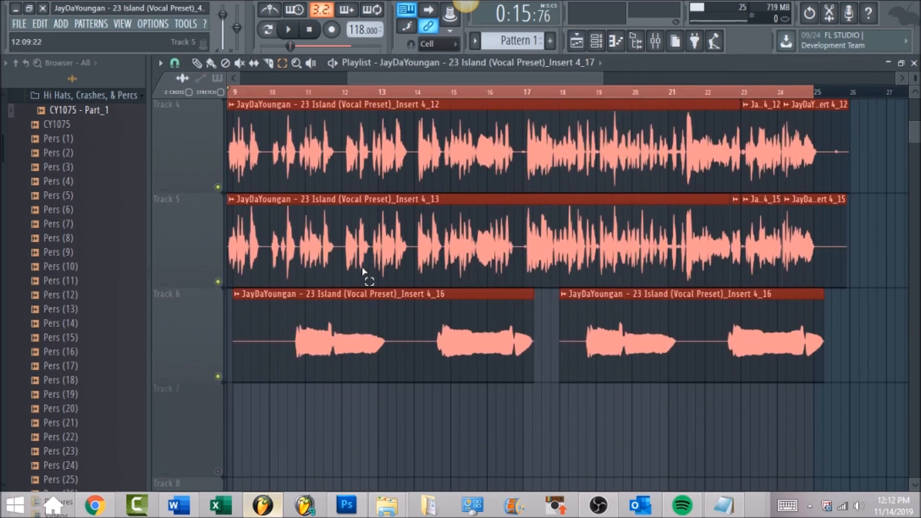
pyautogui.click(288, 90)
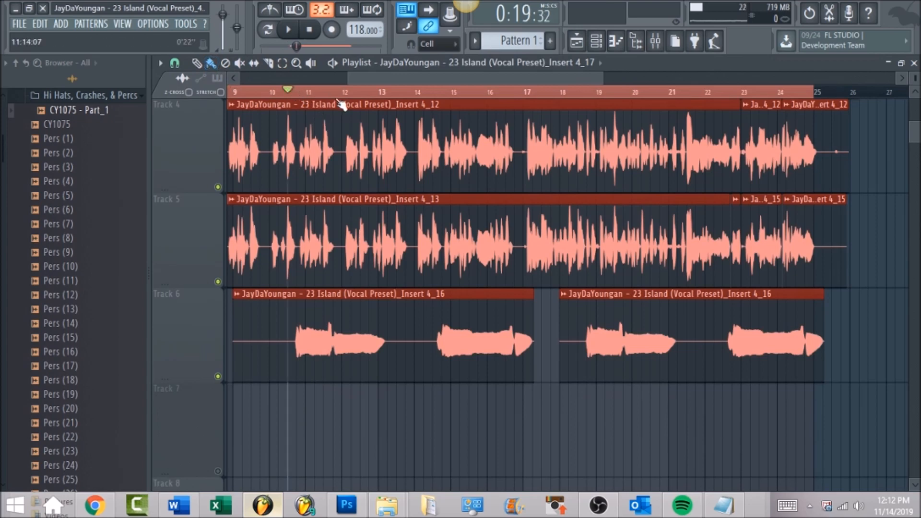
pyautogui.click(655, 41)
# Mute highlight vox 2, highlight vox 1 and Lead vox, and audition background adlib vox on its own.
pyautogui.click(289, 31)
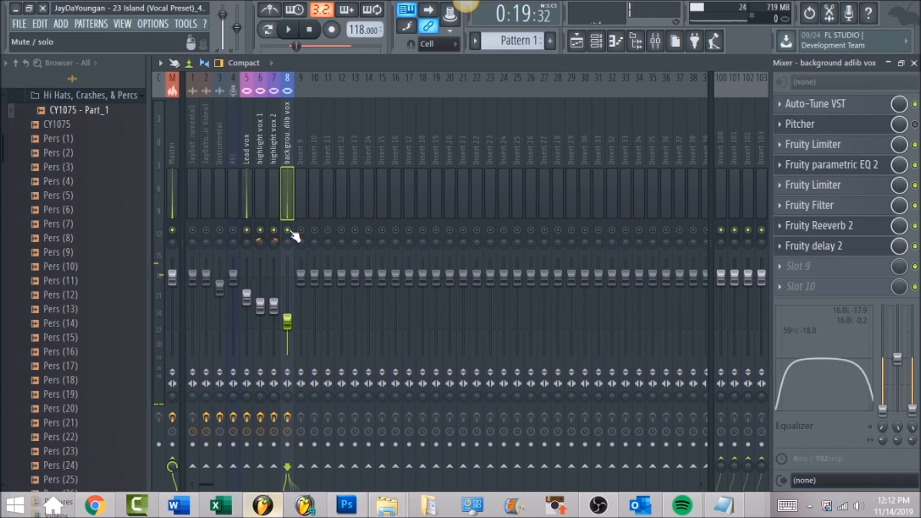
pyautogui.click(272, 231)
pyautogui.click(260, 230)
pyautogui.click(246, 230)
pyautogui.click(288, 29)
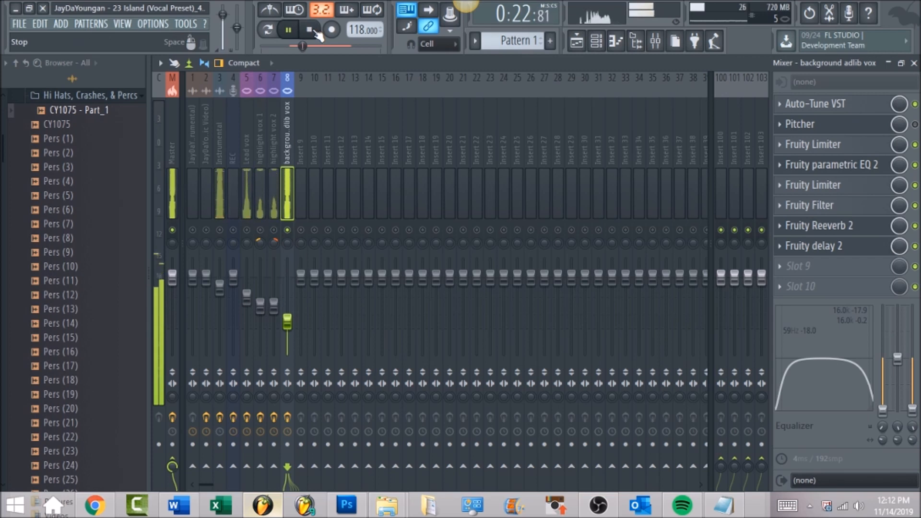
pyautogui.click(316, 33)
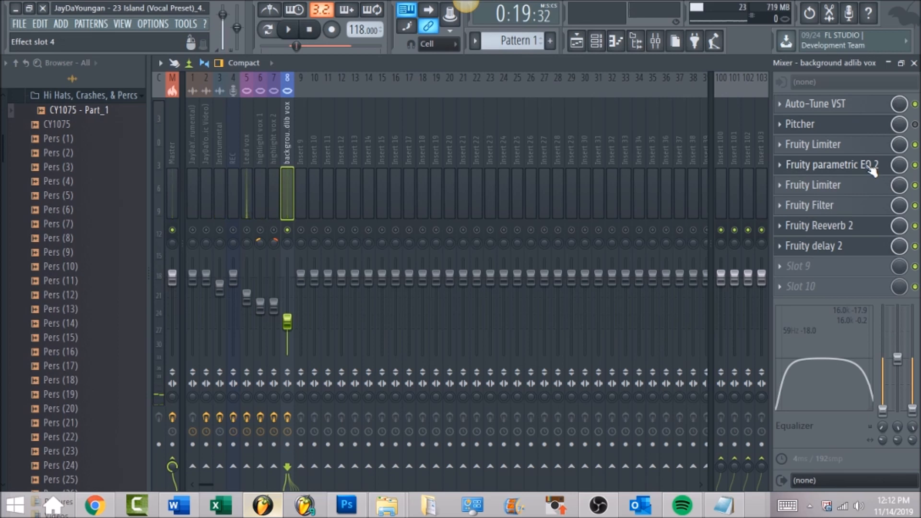
# Examine the Fruity parametric EQ 2 curve and the Fruity Filter settings on background adlib vox.
pyautogui.click(871, 170)
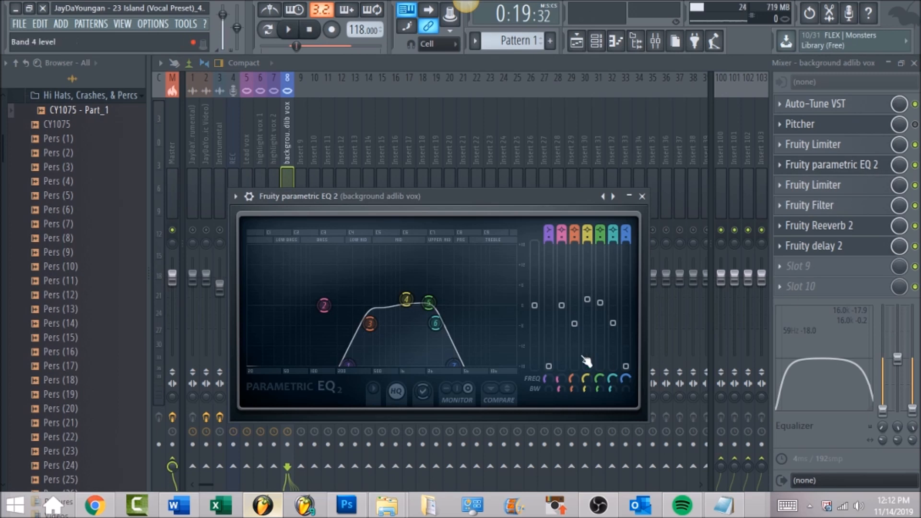
pyautogui.moveTo(316, 304)
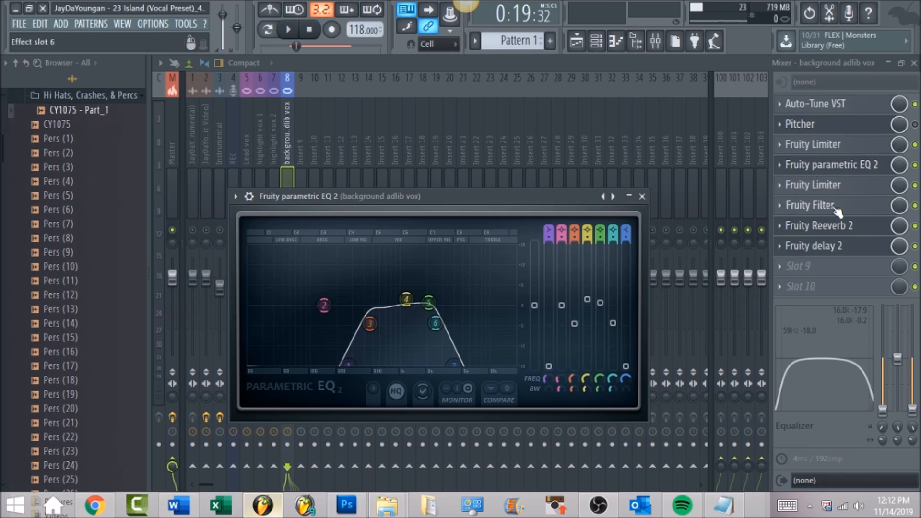
pyautogui.click(835, 207)
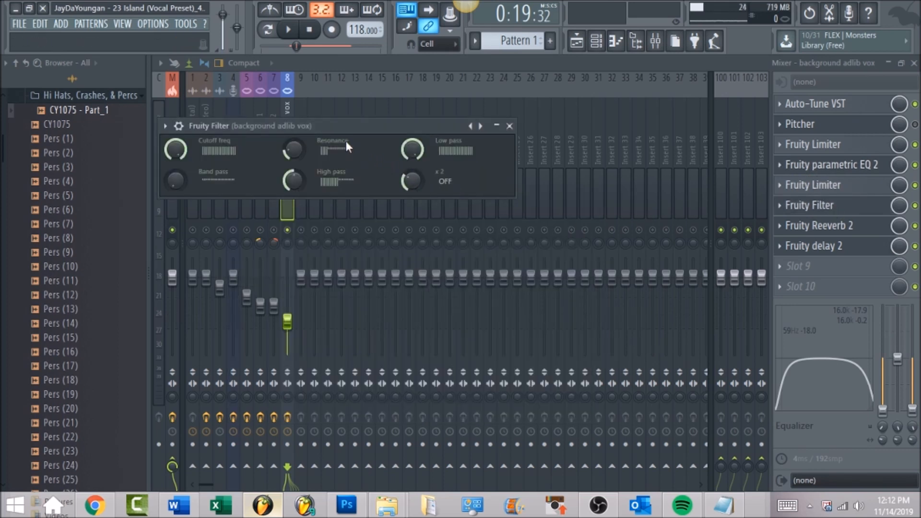
# Check the wet level of Fruity Reeverb 2 on background adlib vox.
pyautogui.click(872, 230)
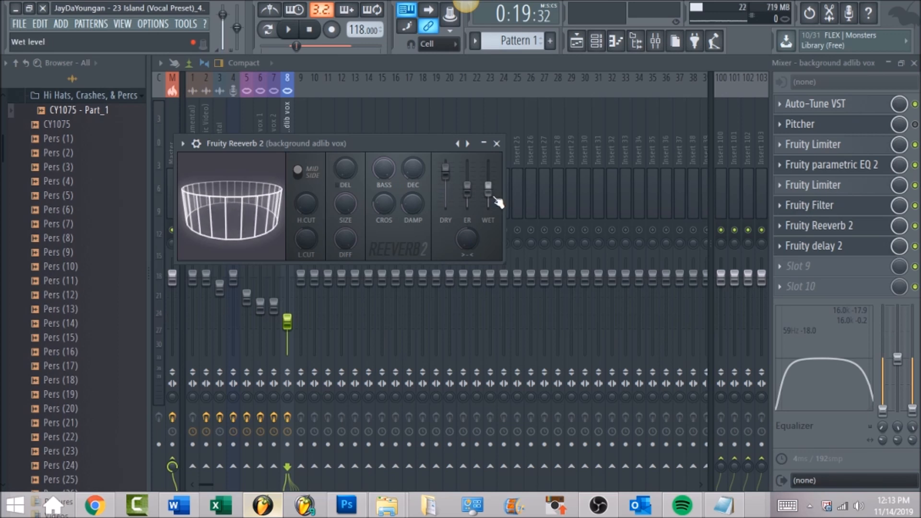
pyautogui.click(492, 196)
pyautogui.moveTo(492, 195); pyautogui.dragTo(499, 196)
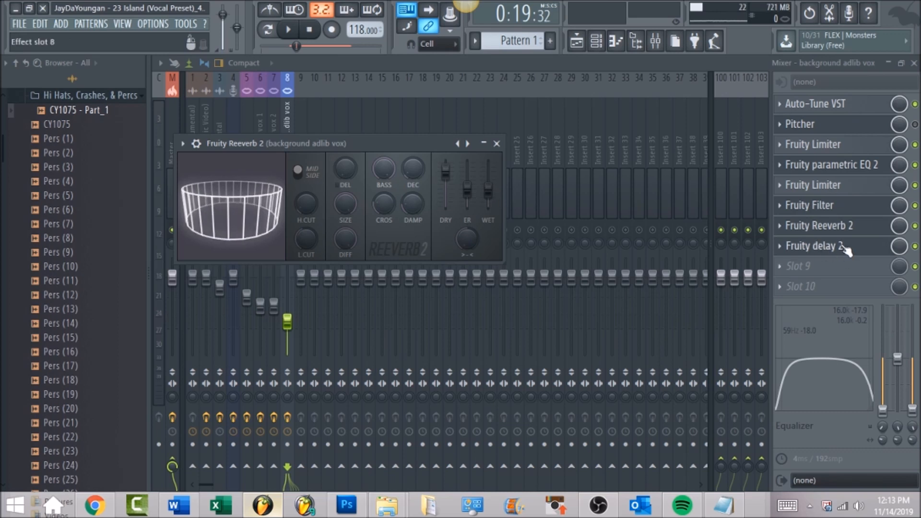
# Examine Fruity delay 2 on background adlib vox, including its list of presets and its feedback settings.
pyautogui.click(845, 248)
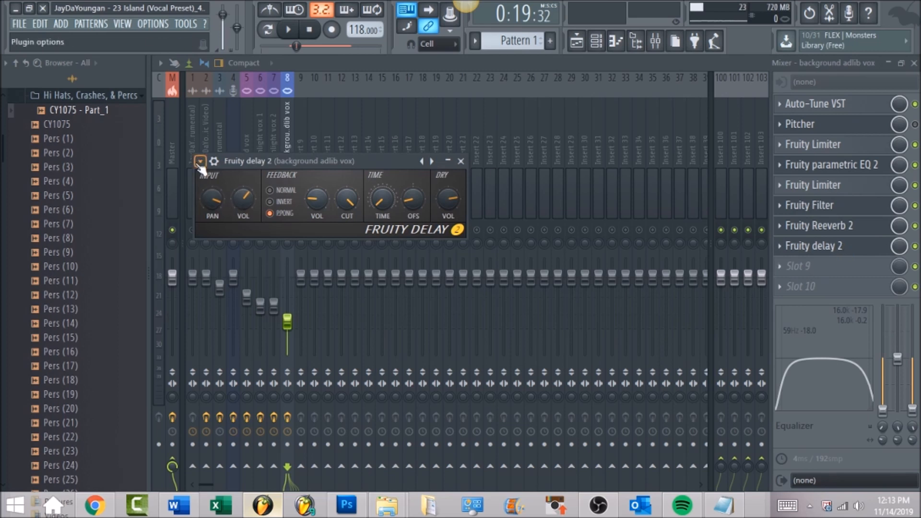
pyautogui.click(200, 163)
pyautogui.moveTo(228, 201)
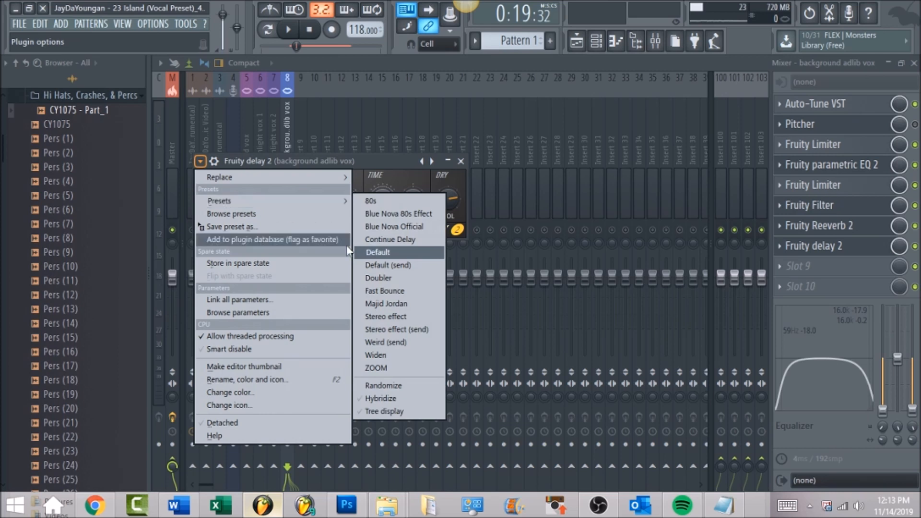
pyautogui.click(376, 161)
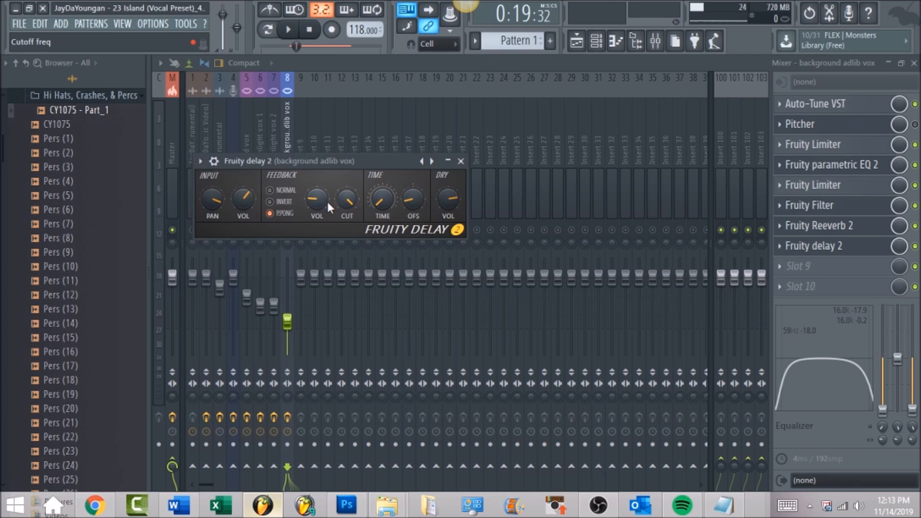
# Close Fruity delay 2 and unmute highlight vox 2, highlight vox 1, Lead vox and the Instrumental.
pyautogui.press('Escape')
pyautogui.click(274, 230)
pyautogui.click(260, 230)
pyautogui.click(247, 230)
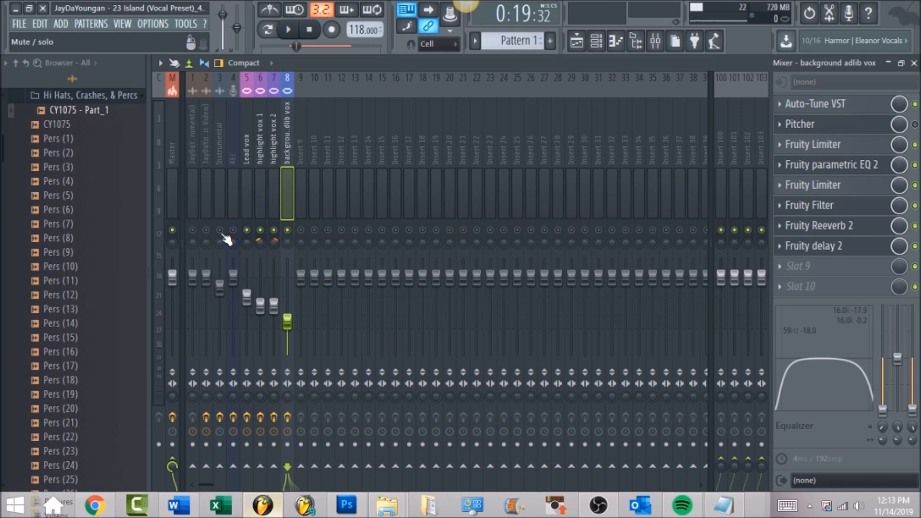
pyautogui.click(219, 230)
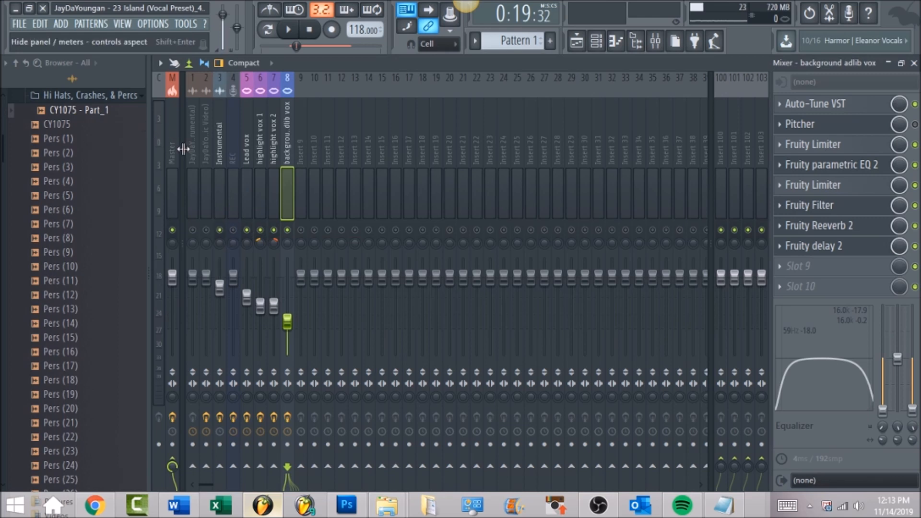
# Enable Fruity Convolver on the Master channel and examine its equalizer settings.
pyautogui.click(176, 146)
pyautogui.click(914, 104)
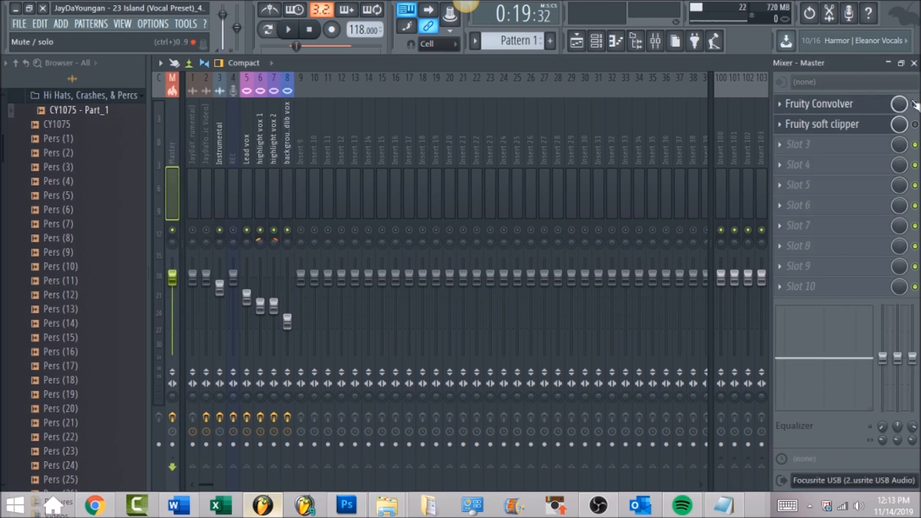
pyautogui.click(866, 111)
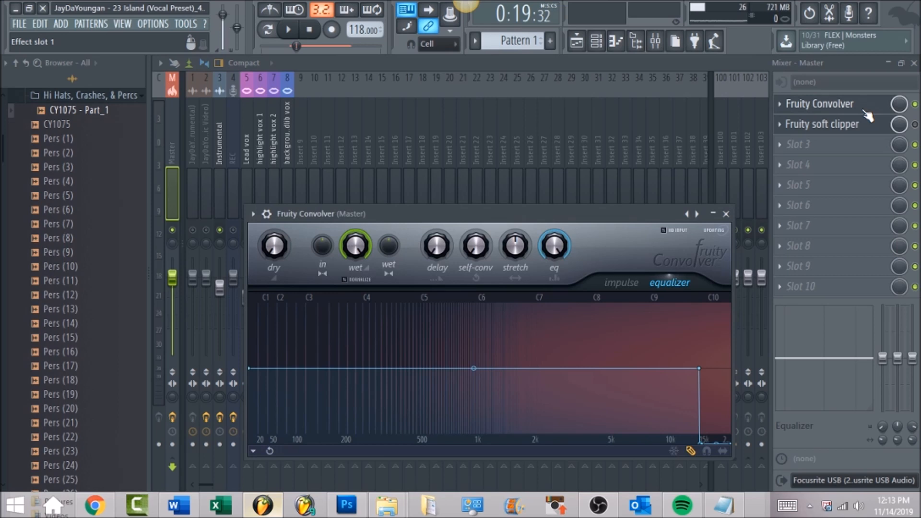
# Enable Fruity soft clipper on the Master channel and review its threshold, post and curve settings.
pyautogui.click(915, 124)
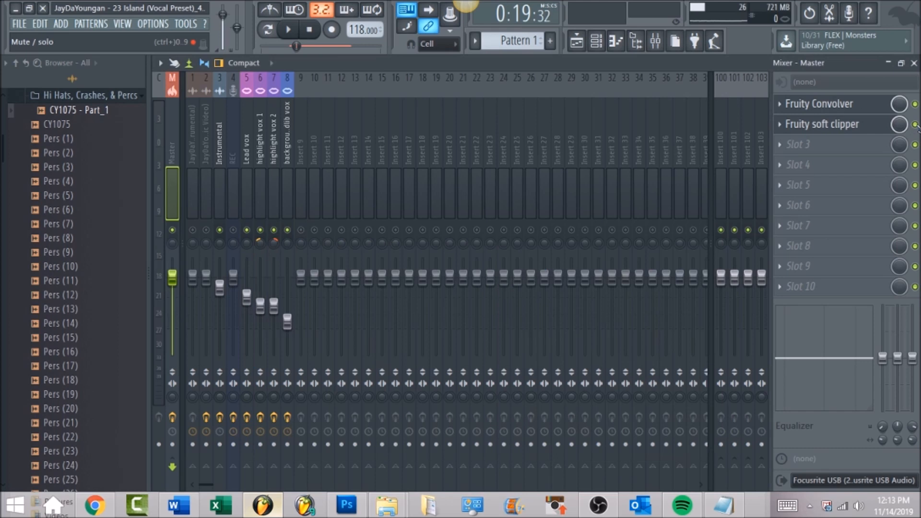
pyautogui.click(887, 125)
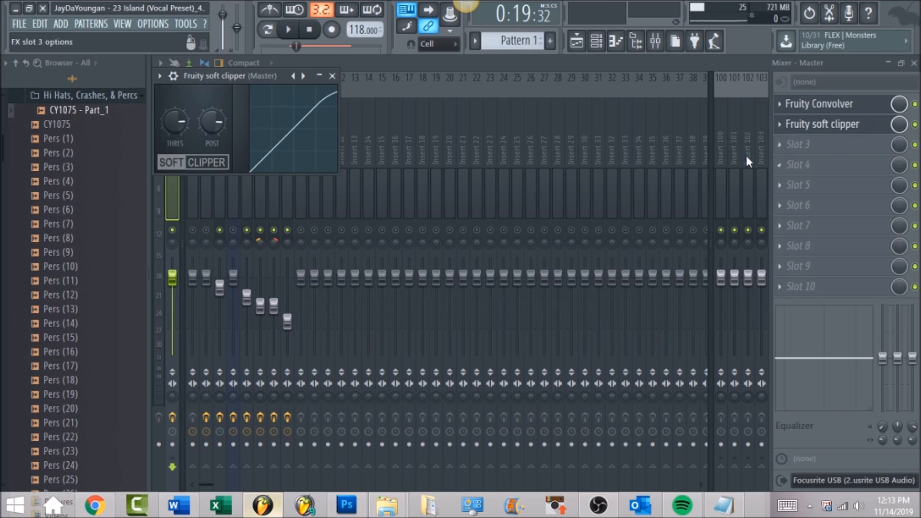
pyautogui.click(424, 62)
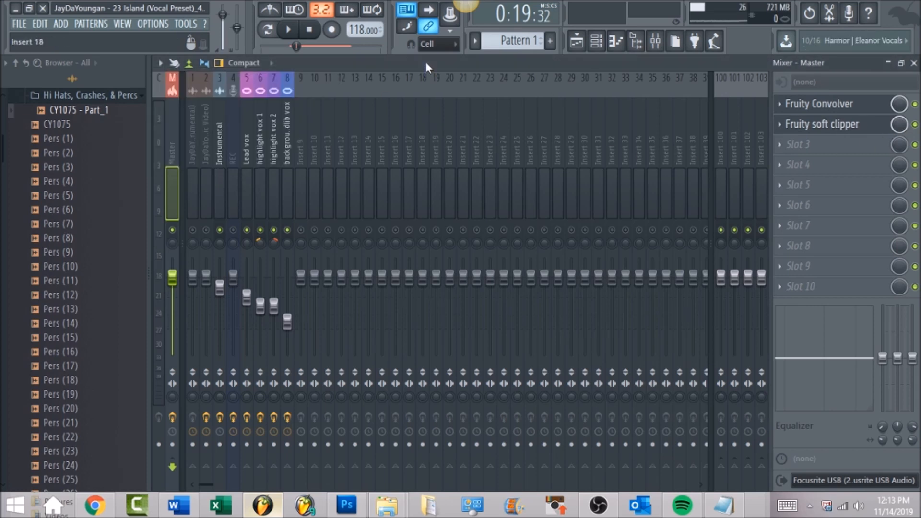
# Audition the full mix with the vocals and instrumental running through the Master effects, and stop playback.
pyautogui.click(289, 31)
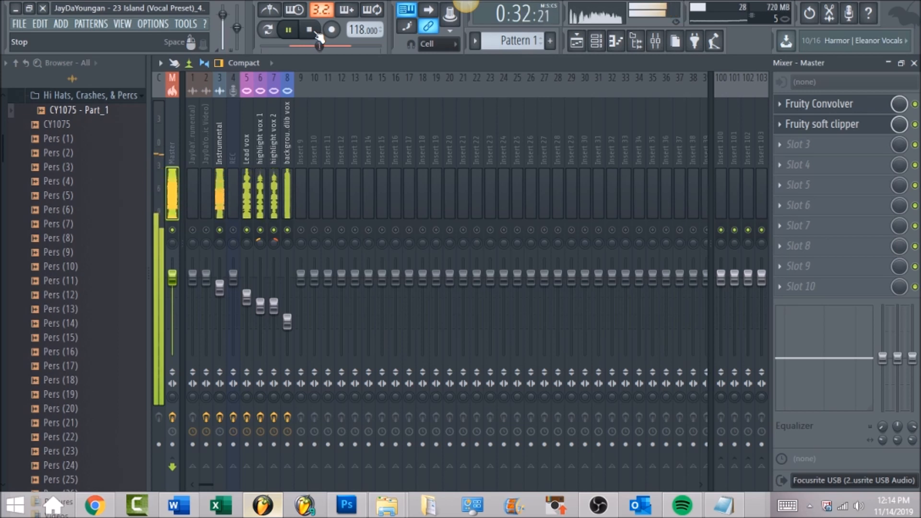
pyautogui.click(316, 30)
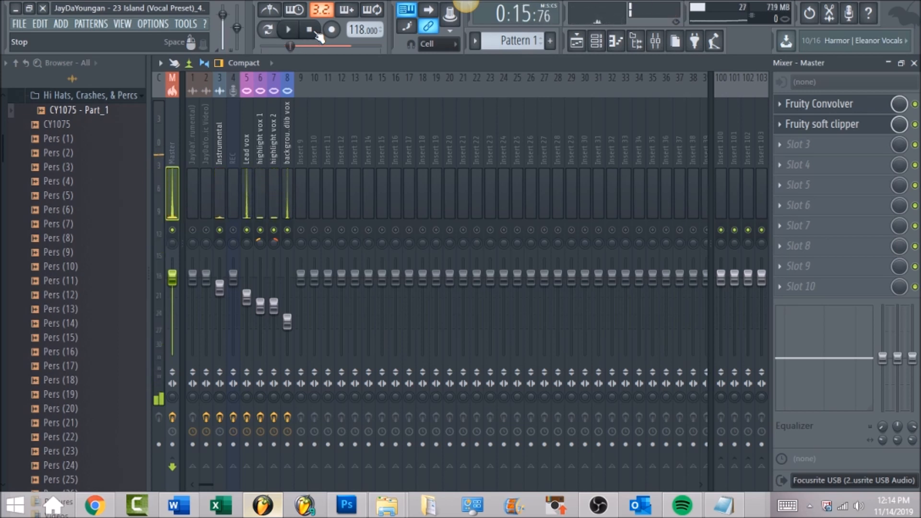